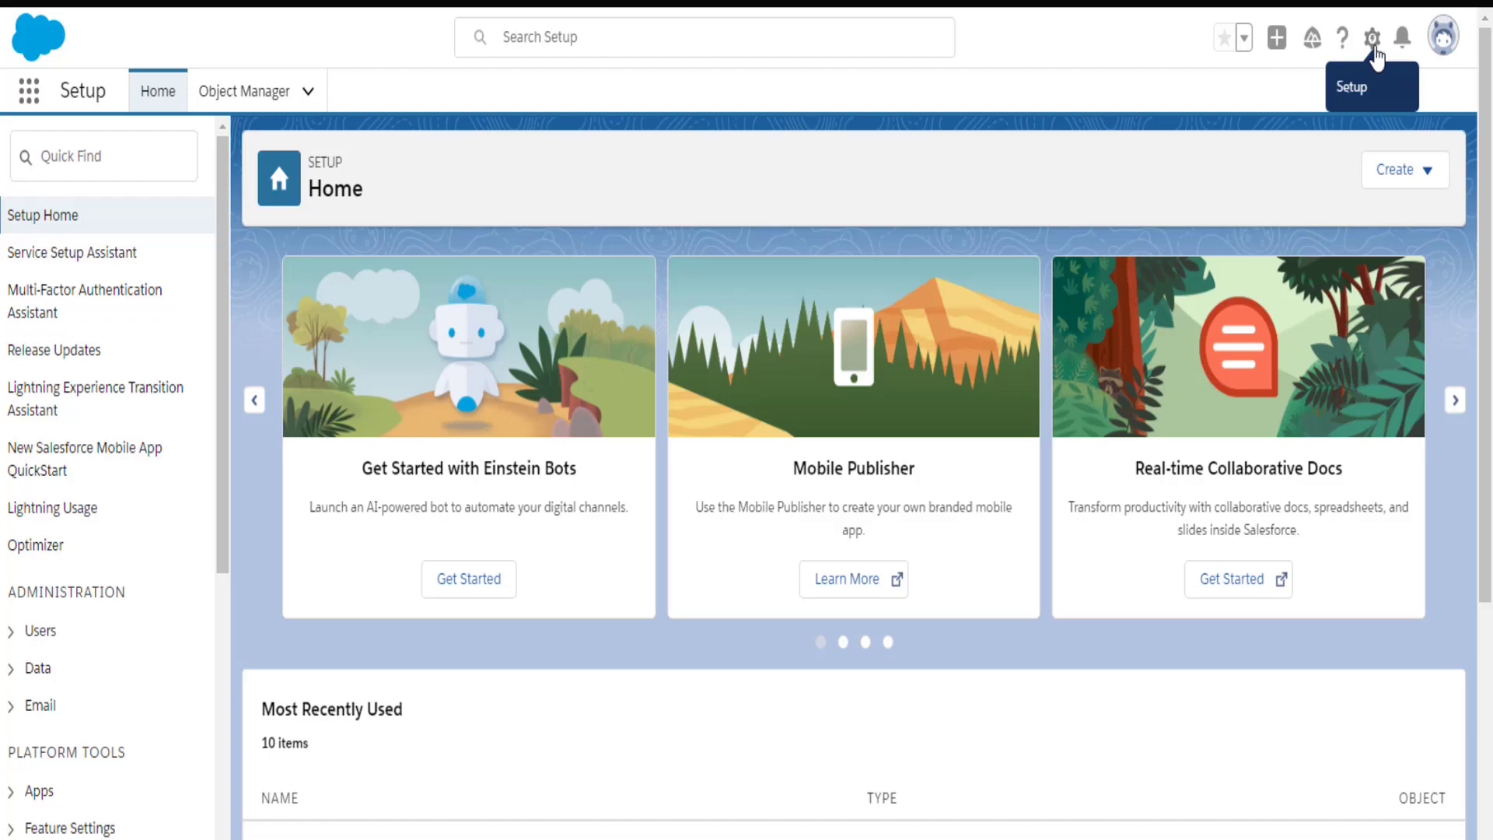
# Go from the gear menu into Setup and open Process Builder via Quick Find
pyautogui.click(1374, 45)
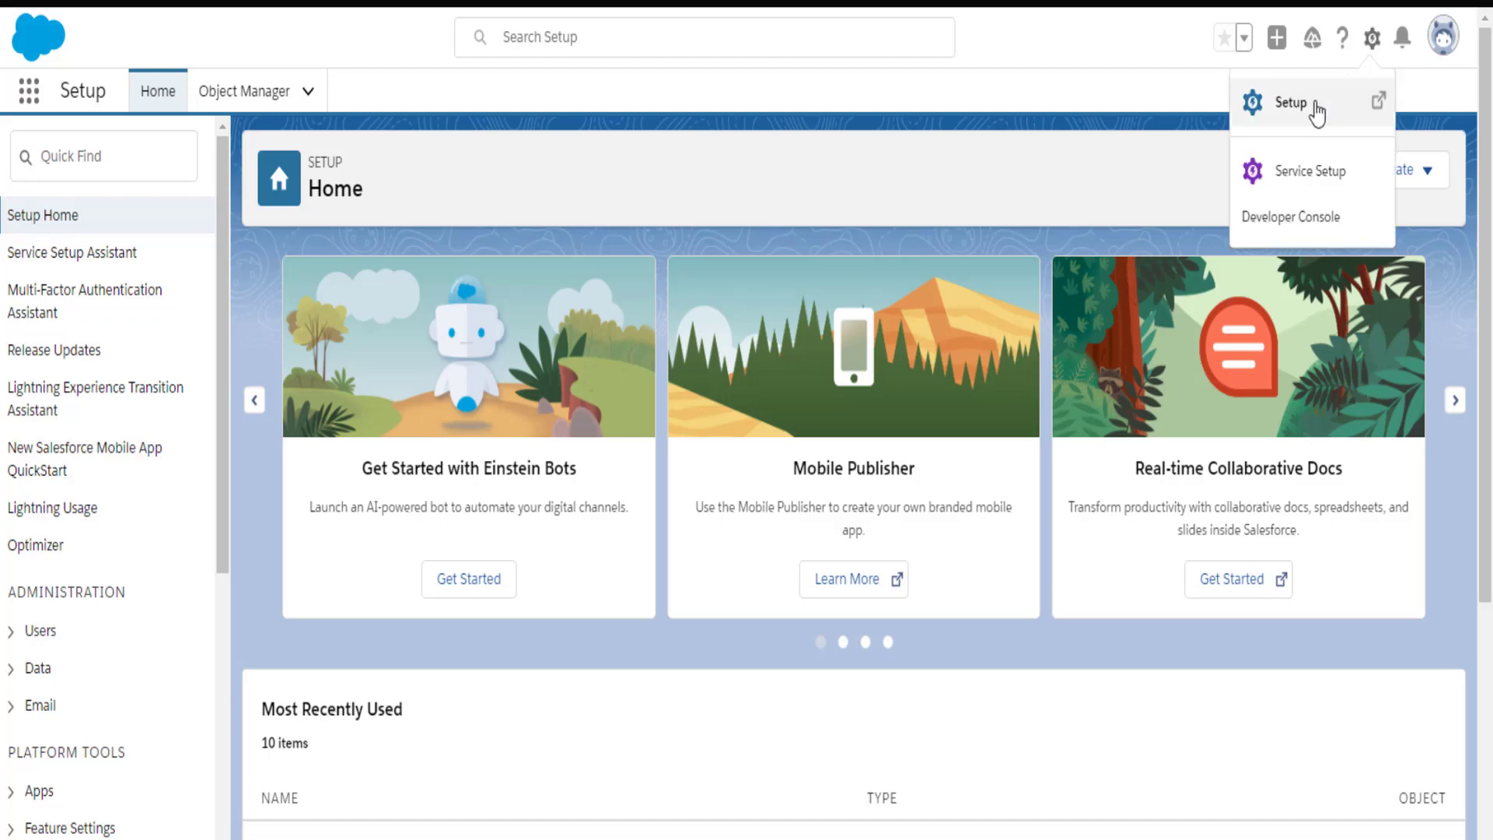
pyautogui.click(1317, 112)
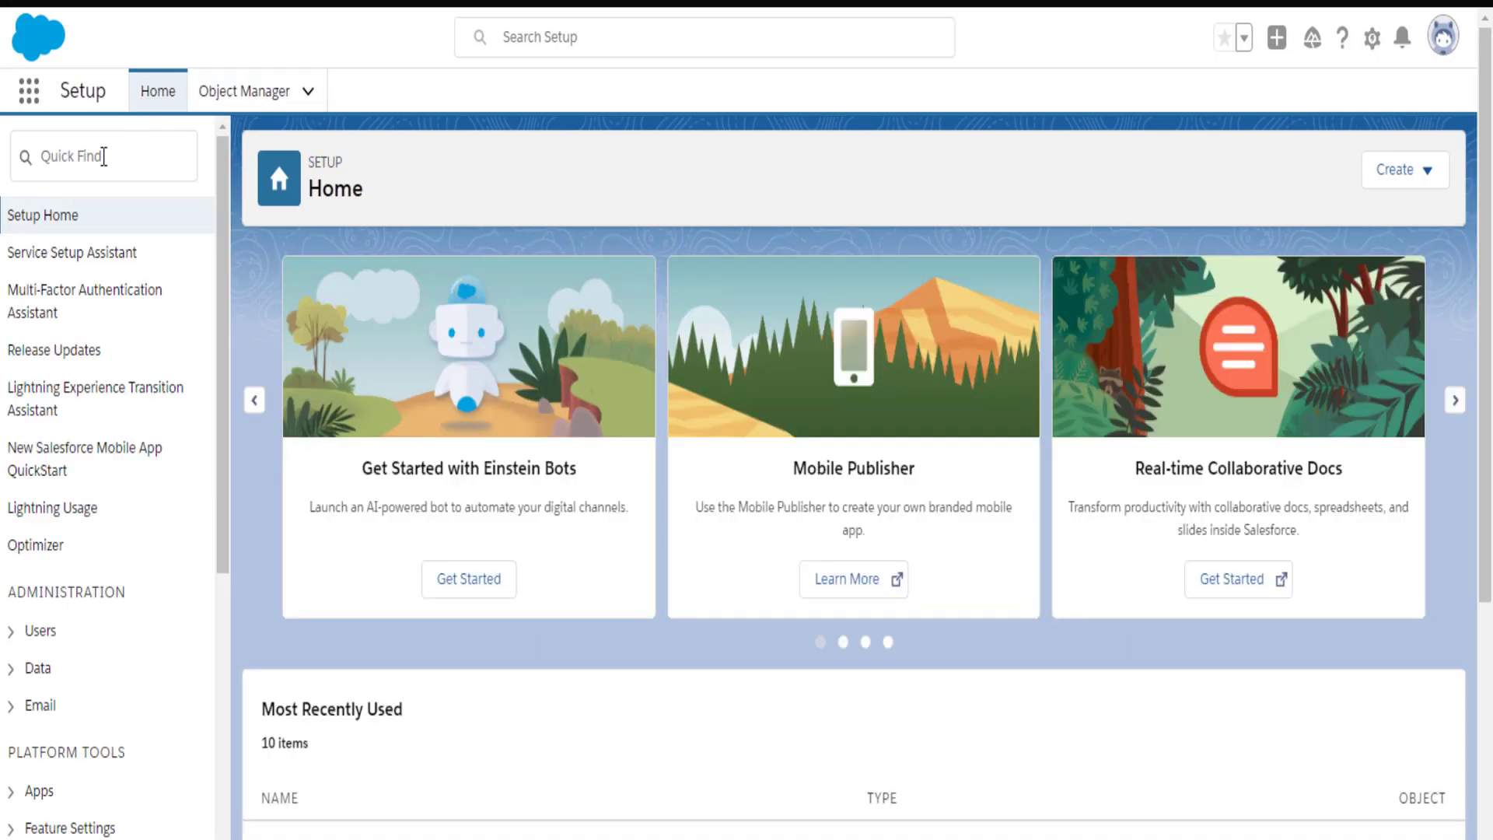
pyautogui.click(104, 155)
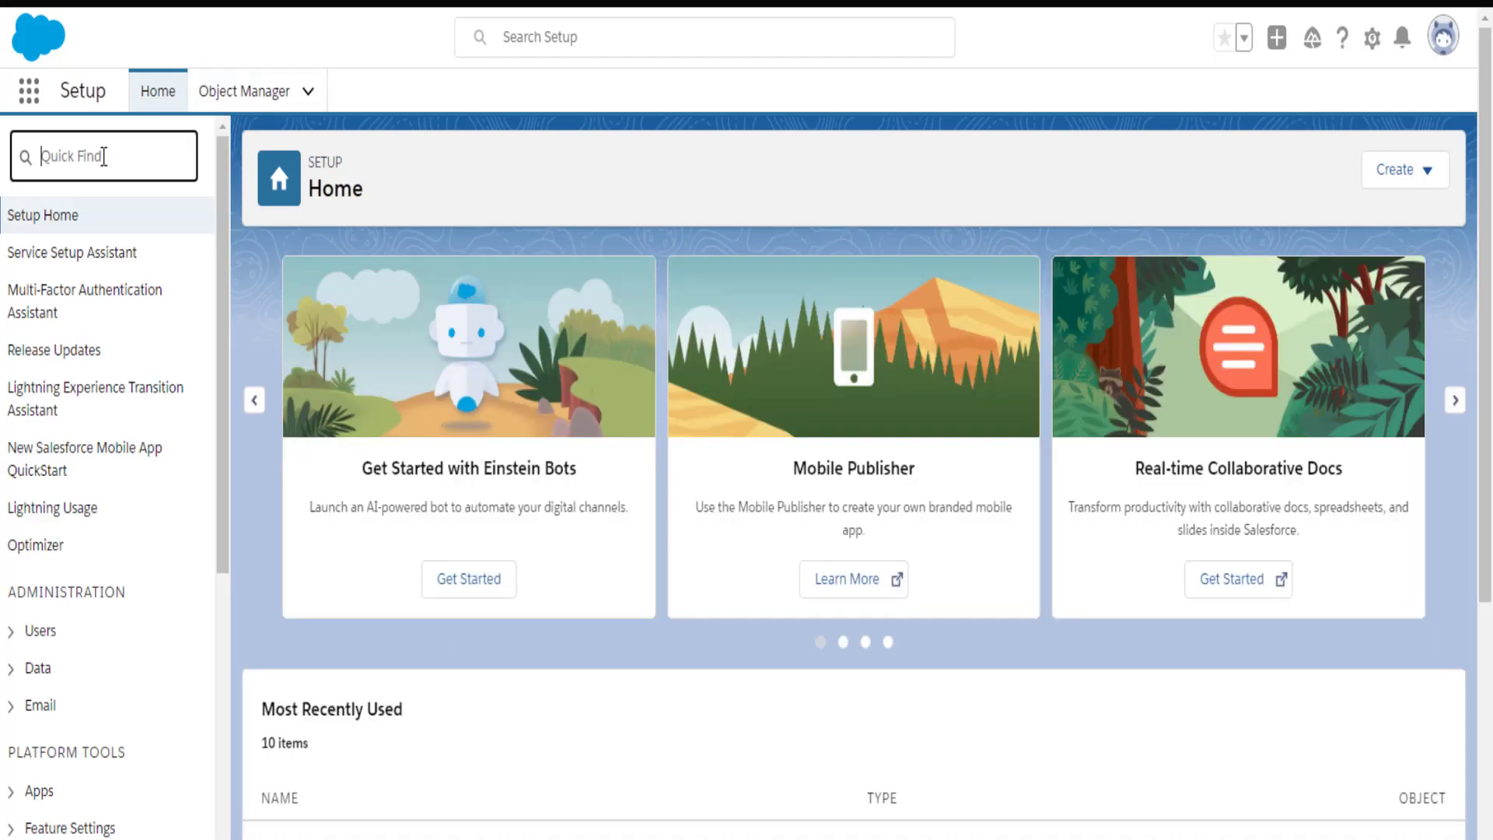
pyautogui.write('P')
pyautogui.write('rocess')
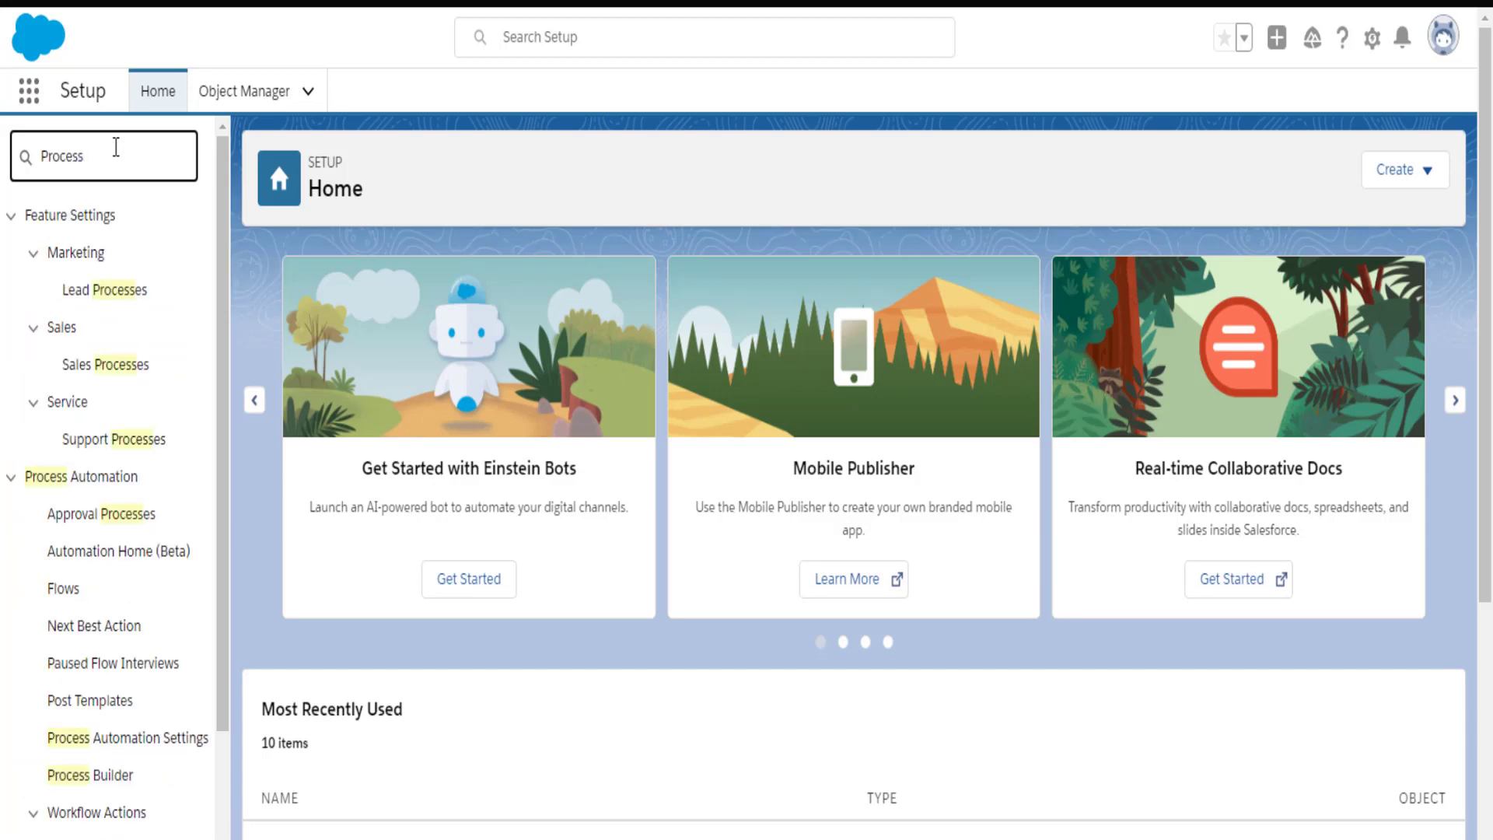
pyautogui.write(' Buil')
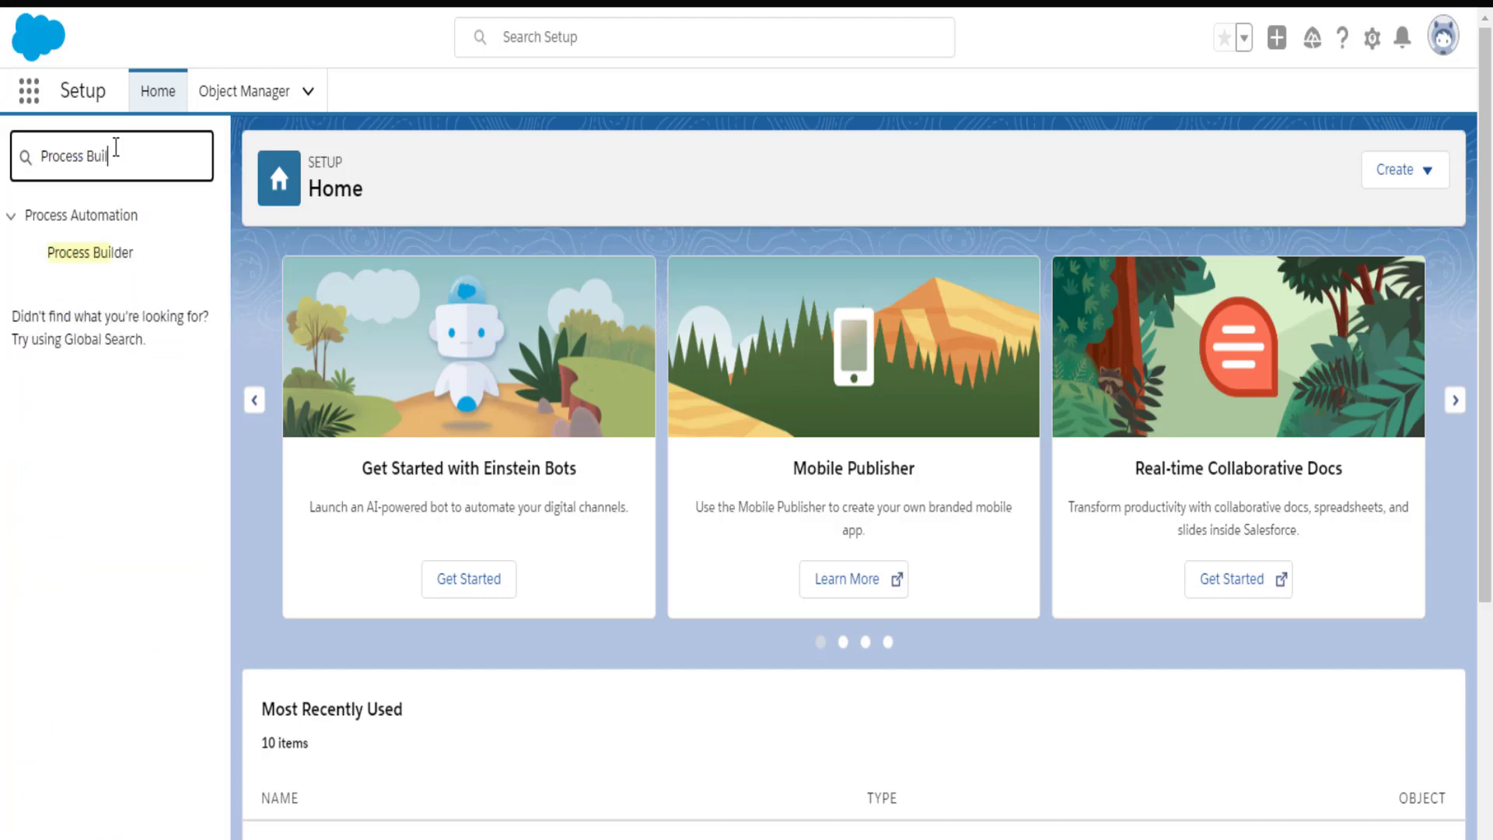
pyautogui.write('der')
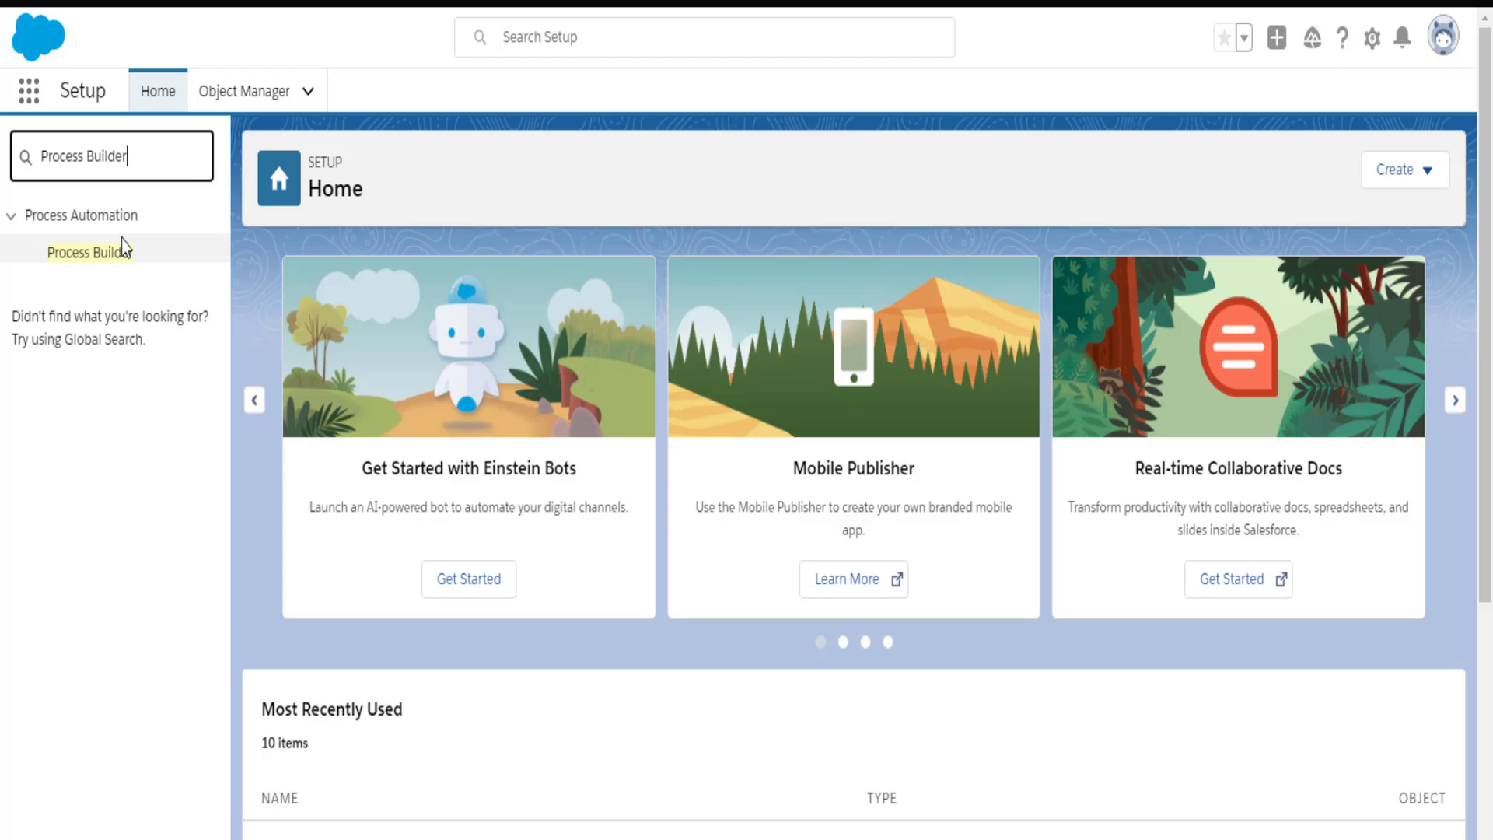
pyautogui.click(116, 259)
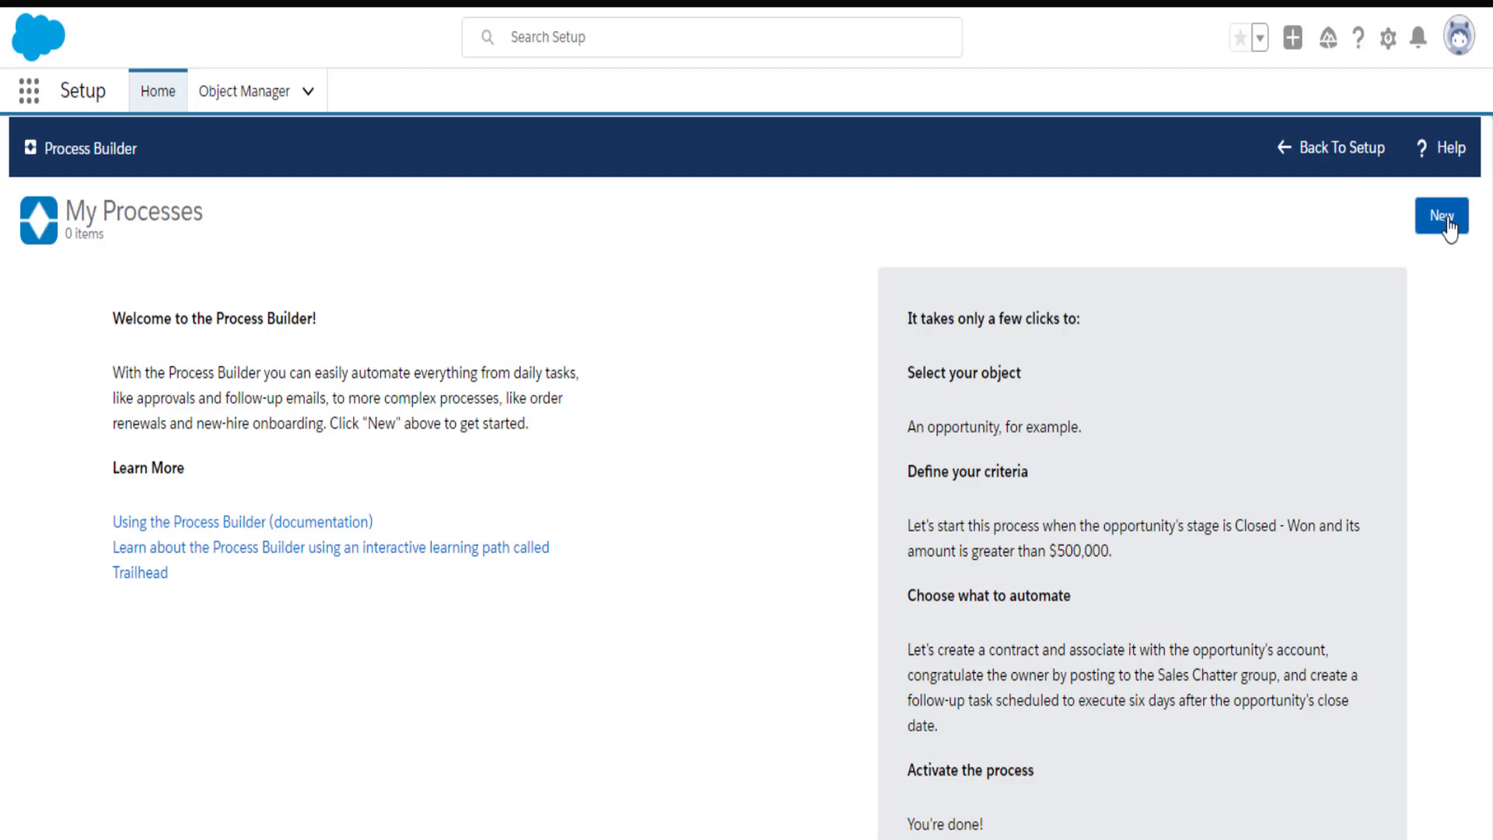
# Start a new process 'Send PO on status change' with its API name and a 'sending a PO' description
pyautogui.click(1443, 219)
pyautogui.write('Send PO on status change')
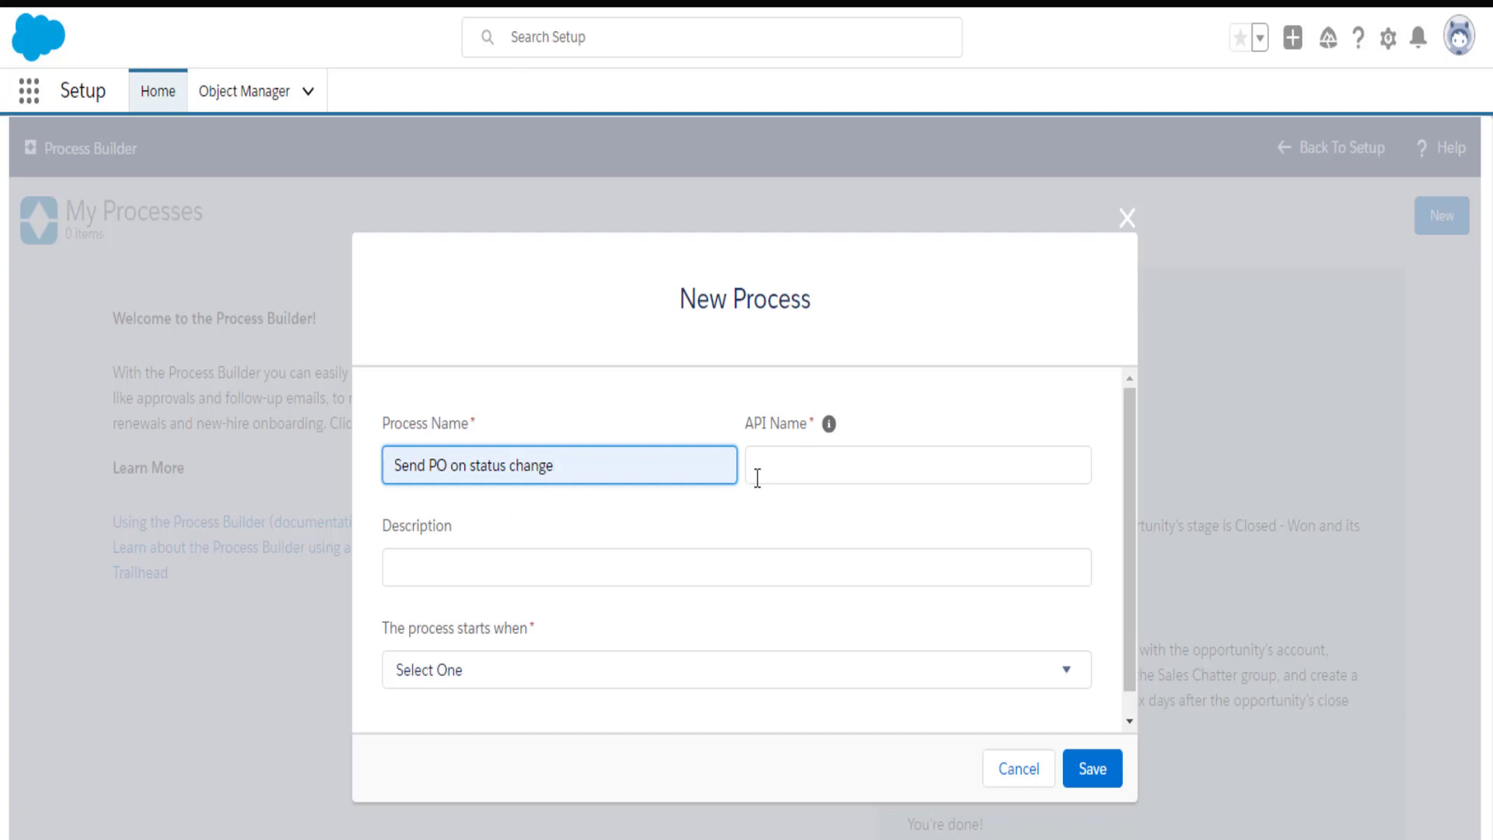
pyautogui.click(794, 476)
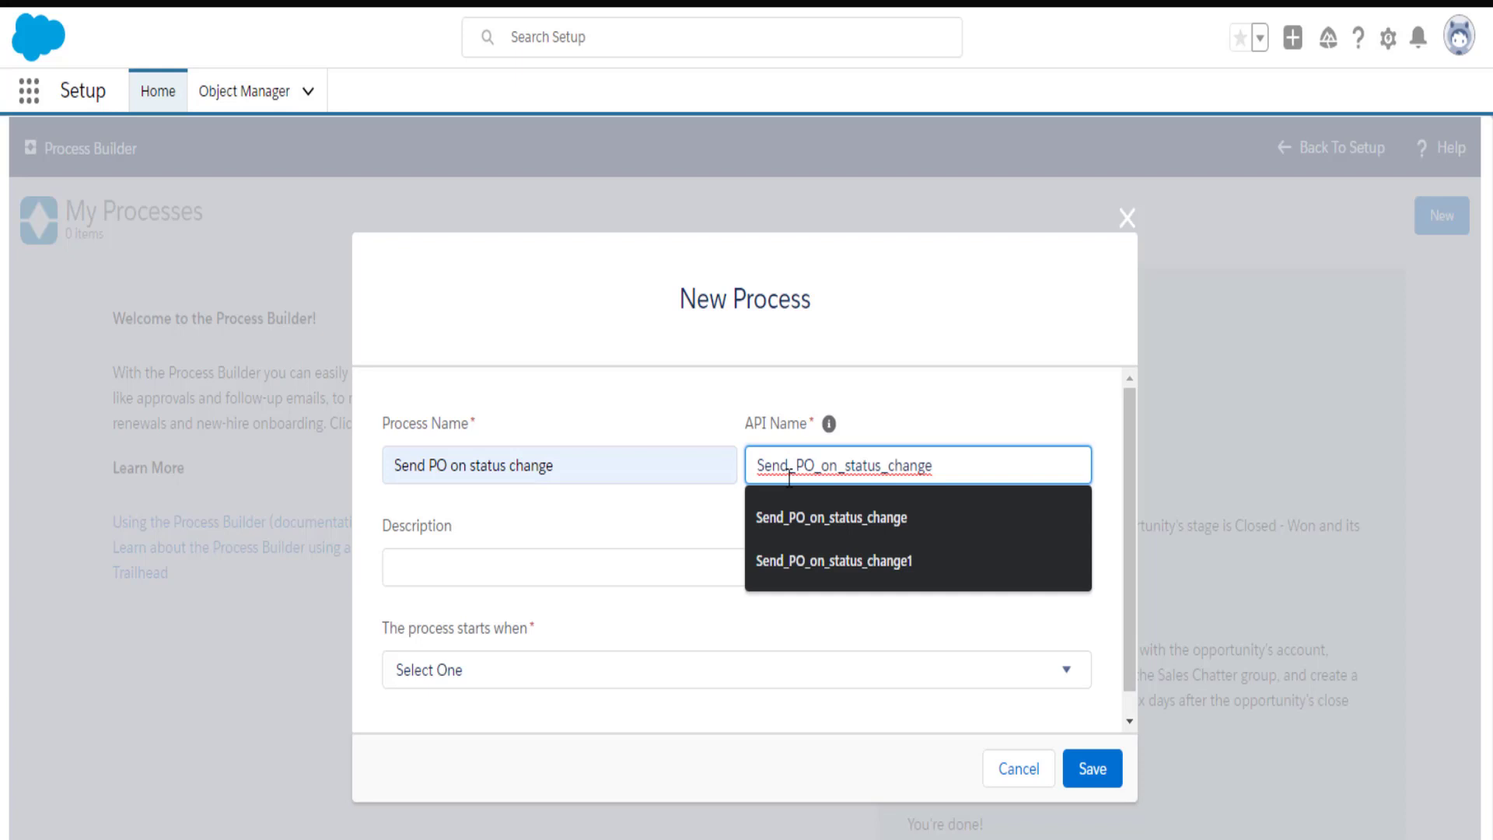
pyautogui.press('Escape')
pyautogui.click(643, 482)
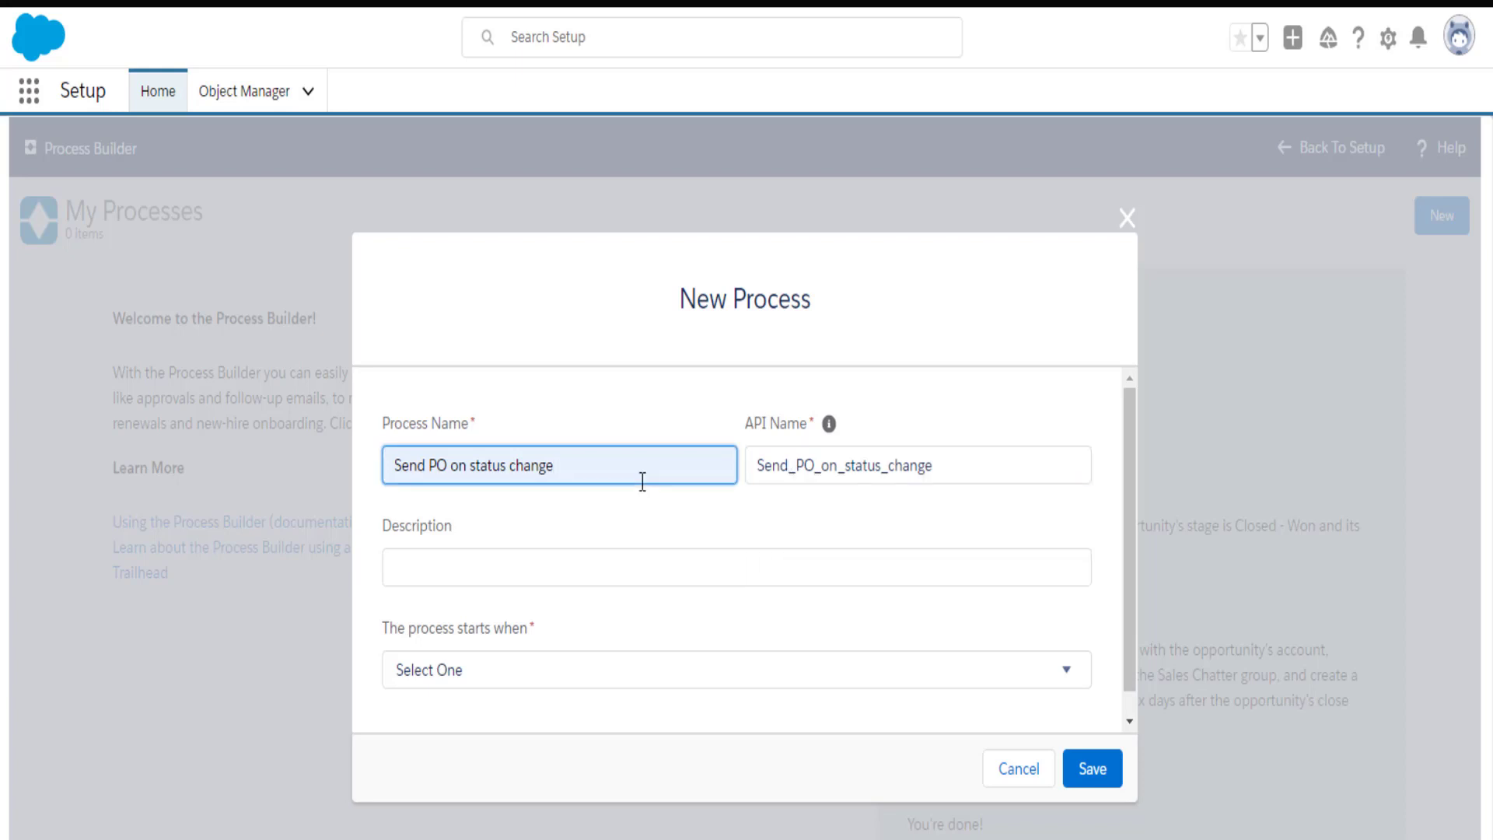
pyautogui.click(586, 563)
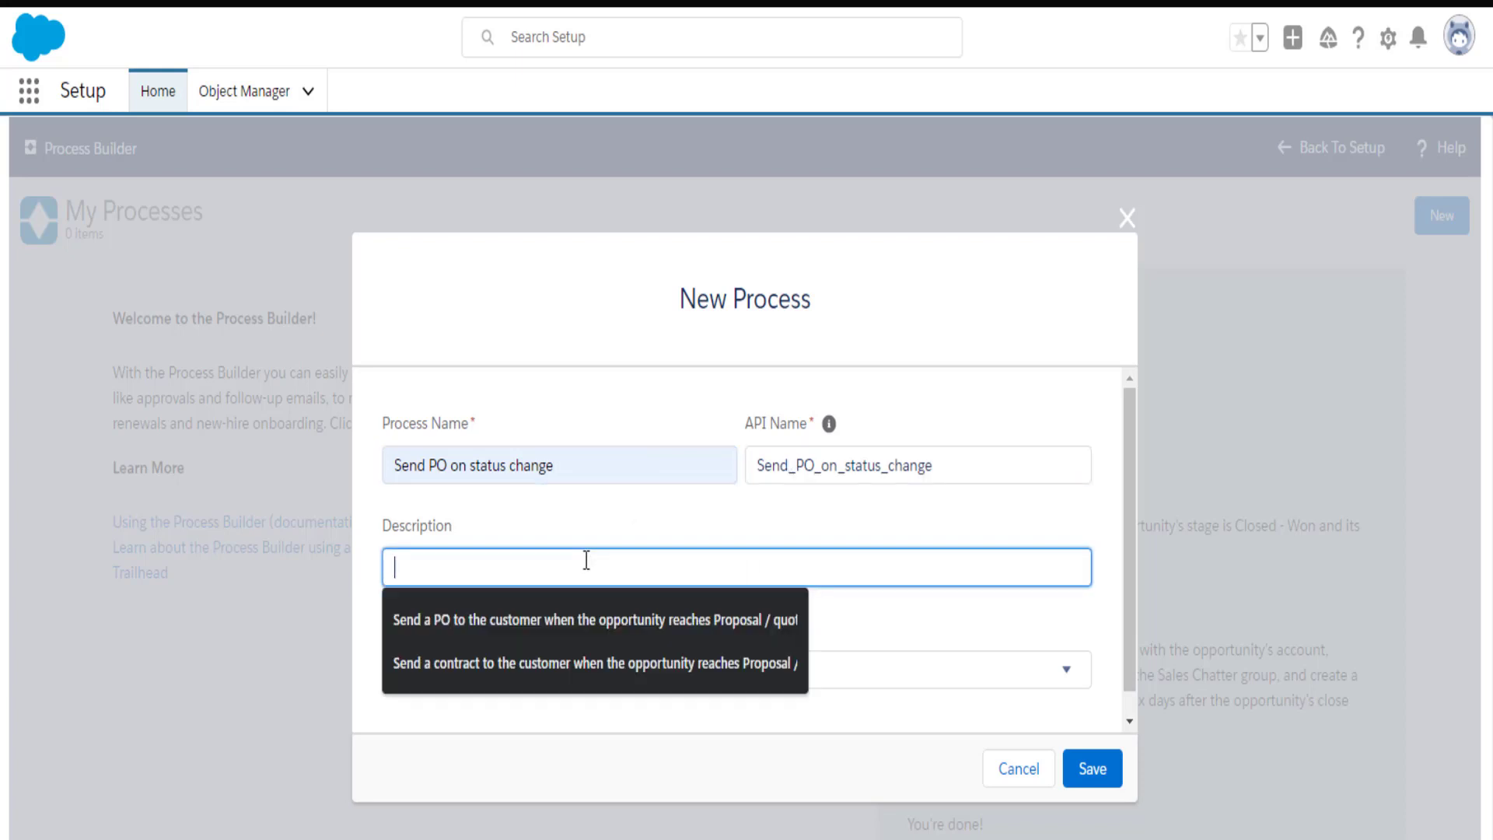
pyautogui.click(581, 620)
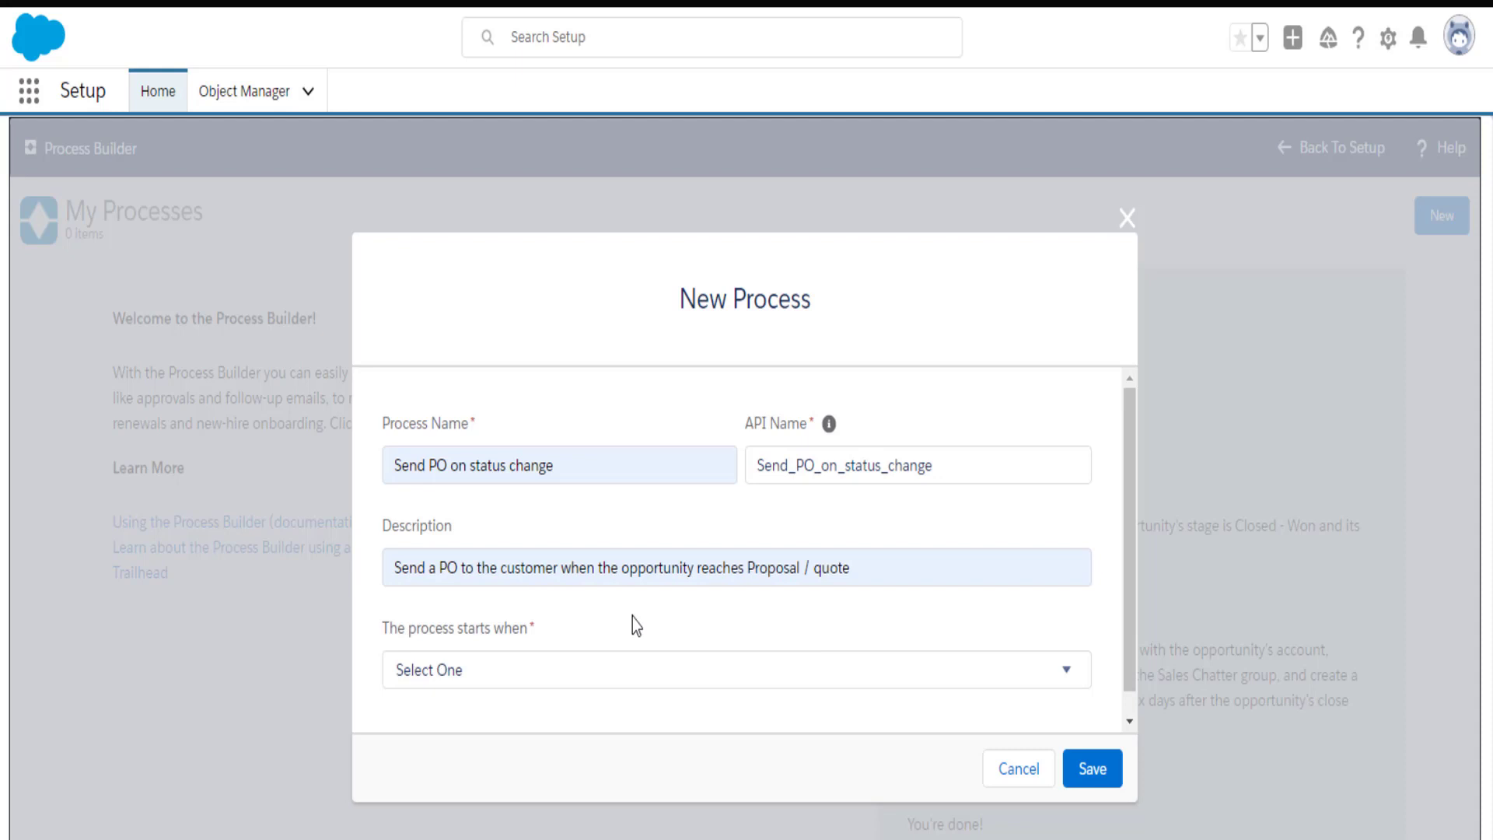
pyautogui.click(573, 675)
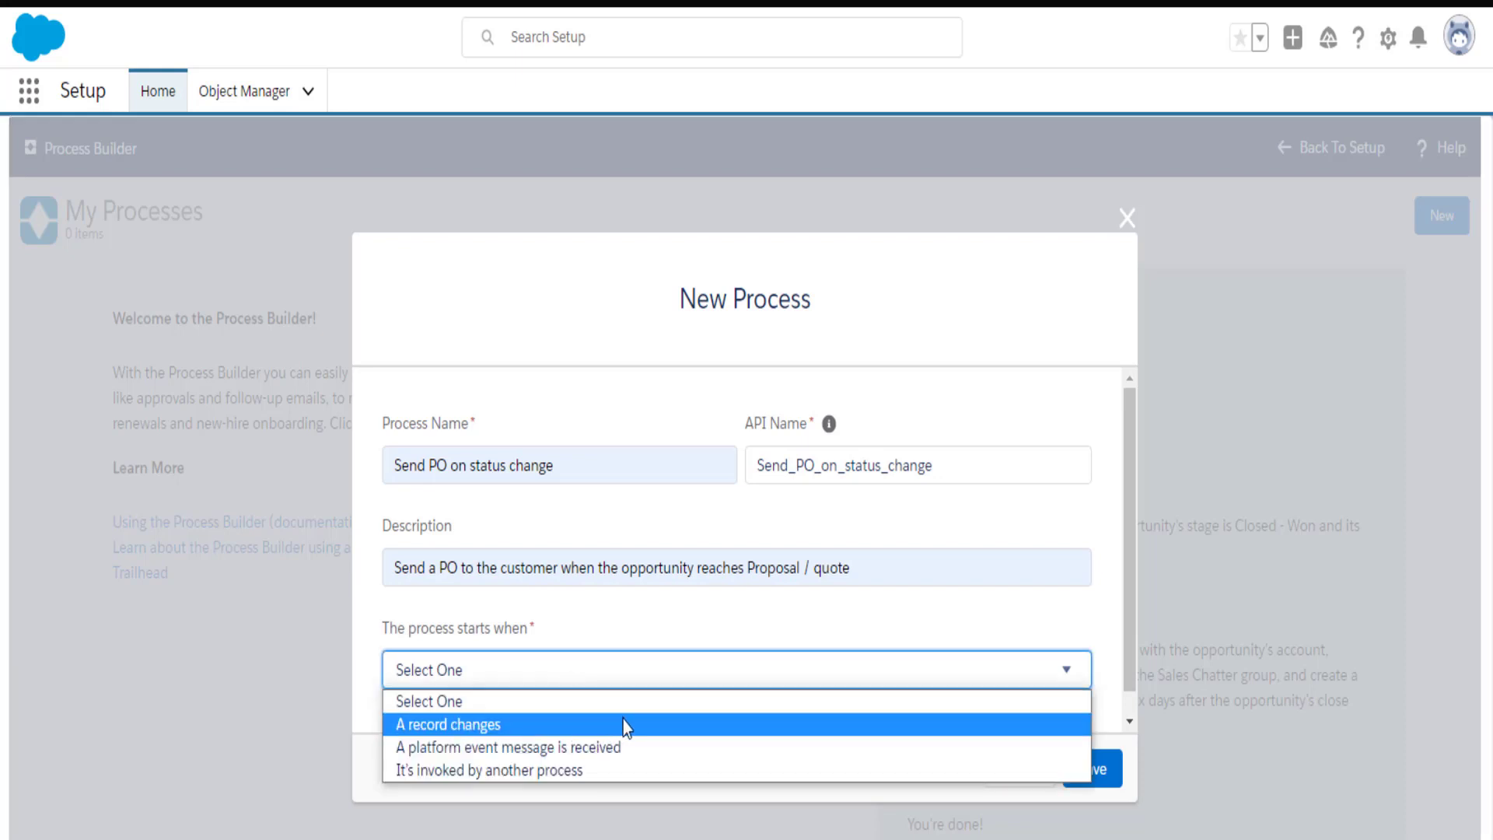
# Set the process to start when a record changes, save it, and choose Opportunity as the object
pyautogui.click(1042, 770)
pyautogui.click(1097, 768)
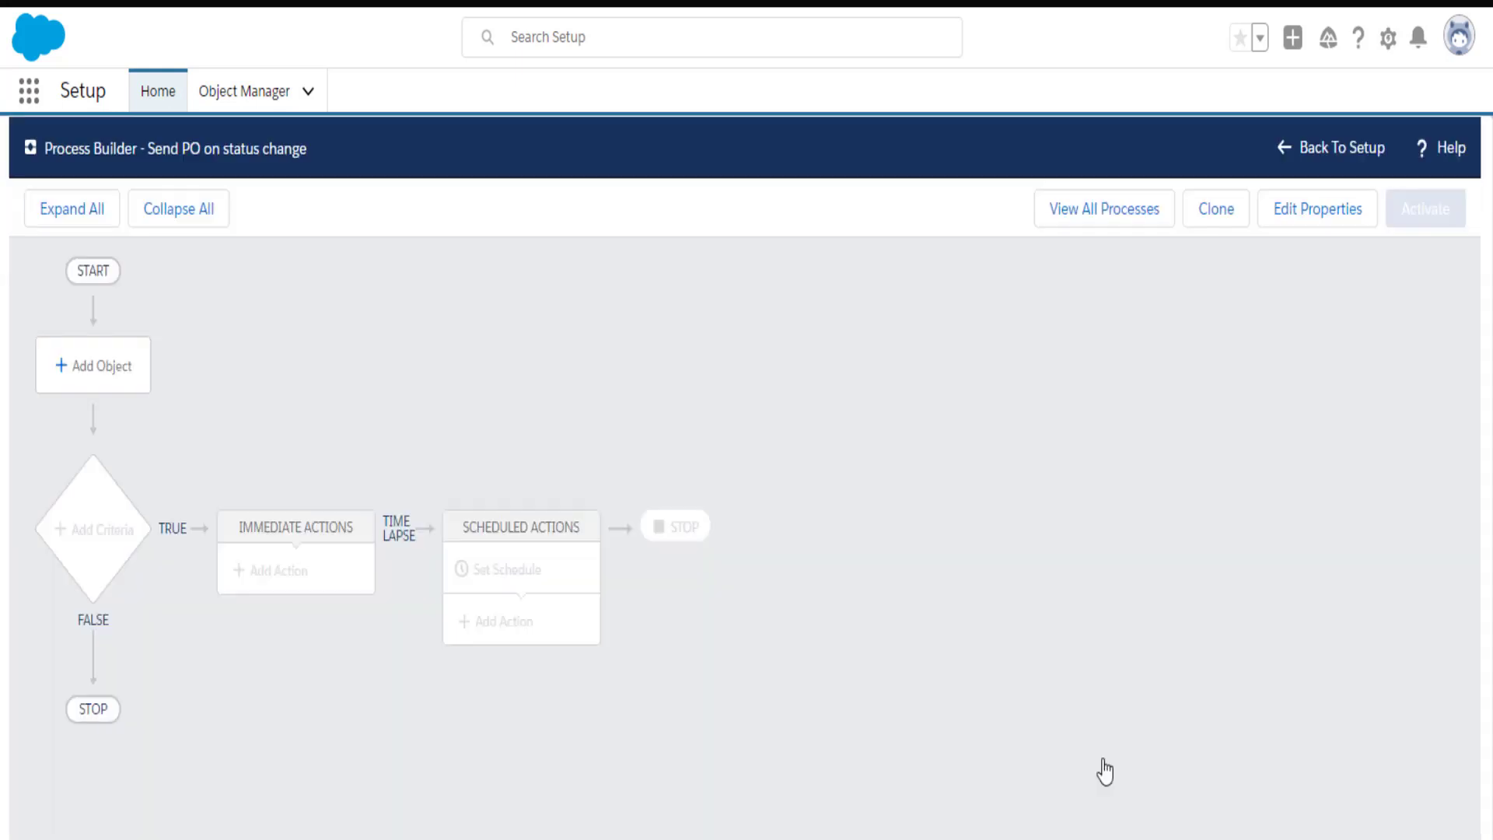
pyautogui.click(67, 369)
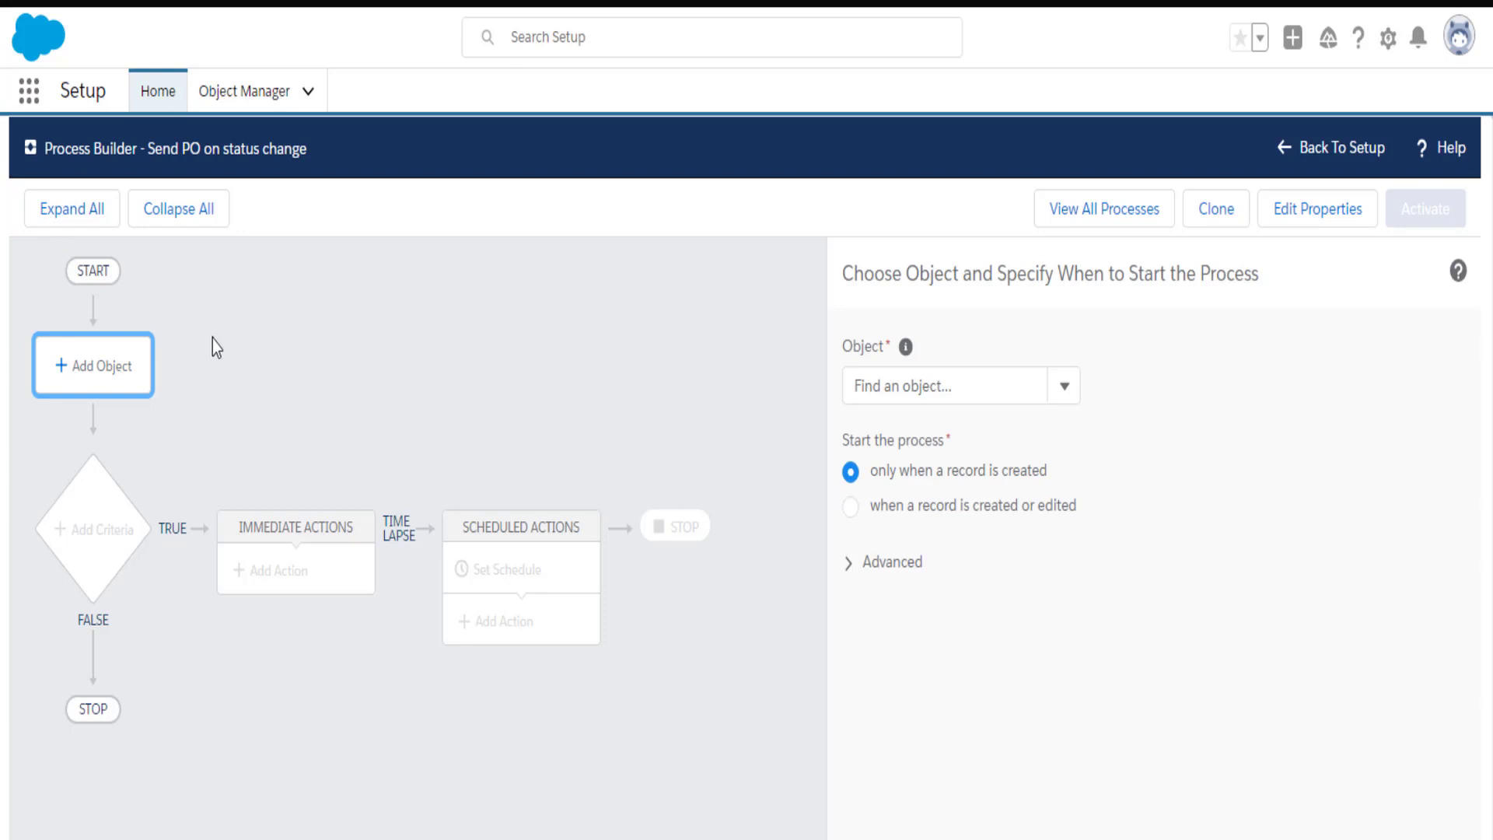
pyautogui.click(1013, 385)
pyautogui.write('Opportunity')
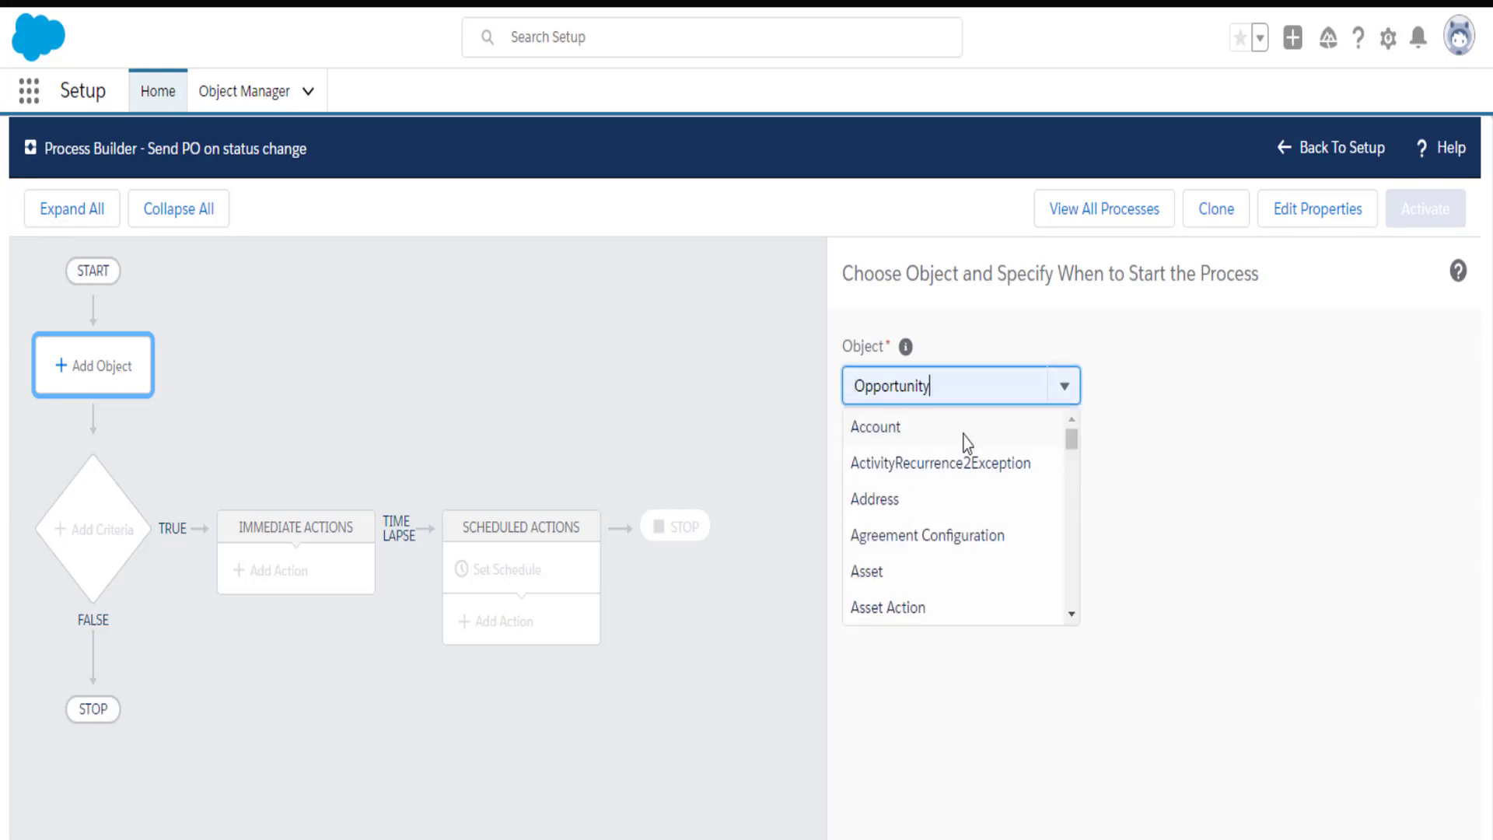
pyautogui.press('Return')
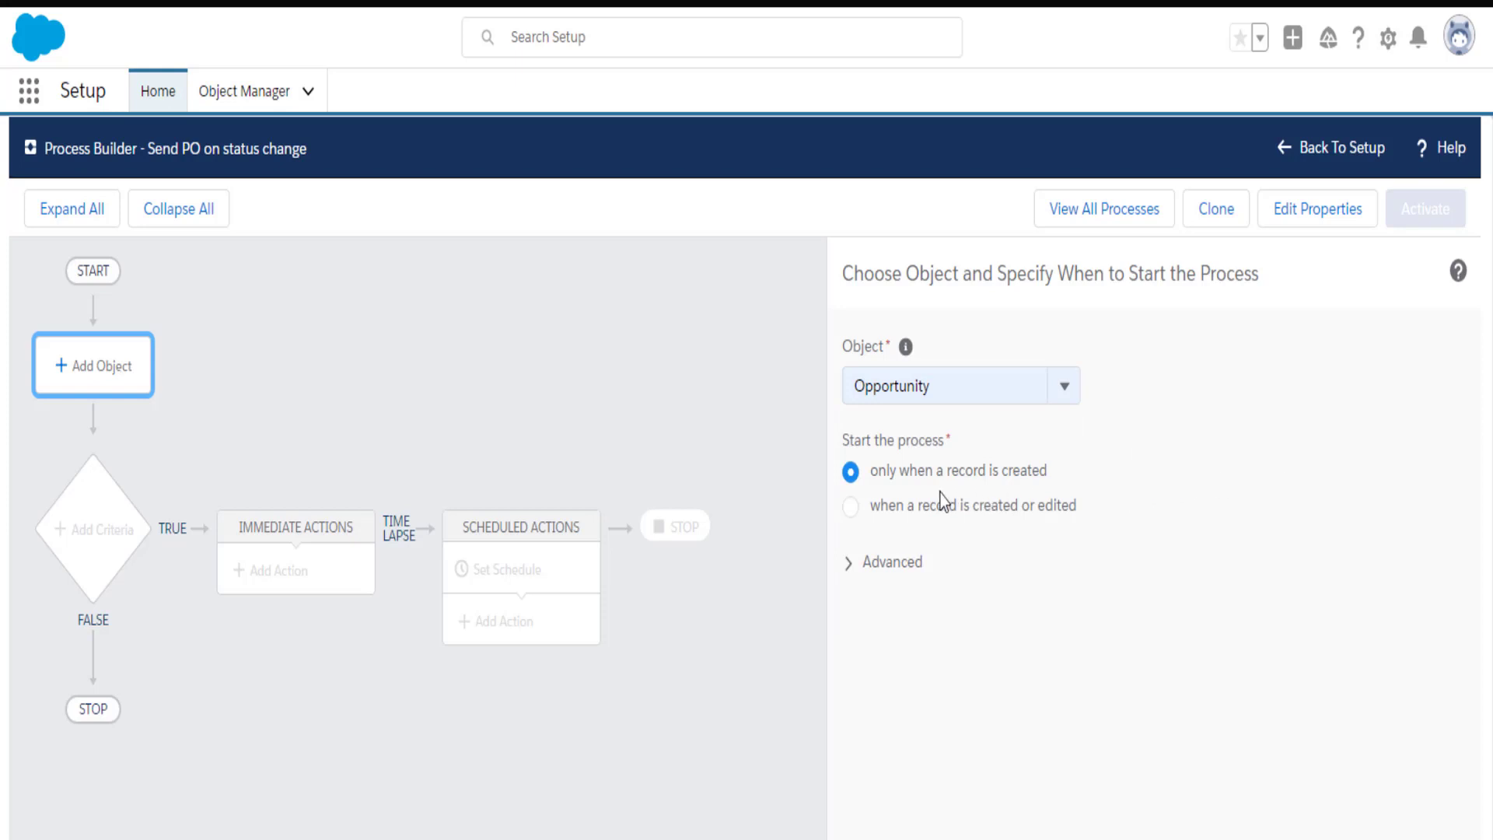
# Run on created or edited records with Recursion set to Yes, and save the trigger
pyautogui.click(901, 515)
pyautogui.click(852, 565)
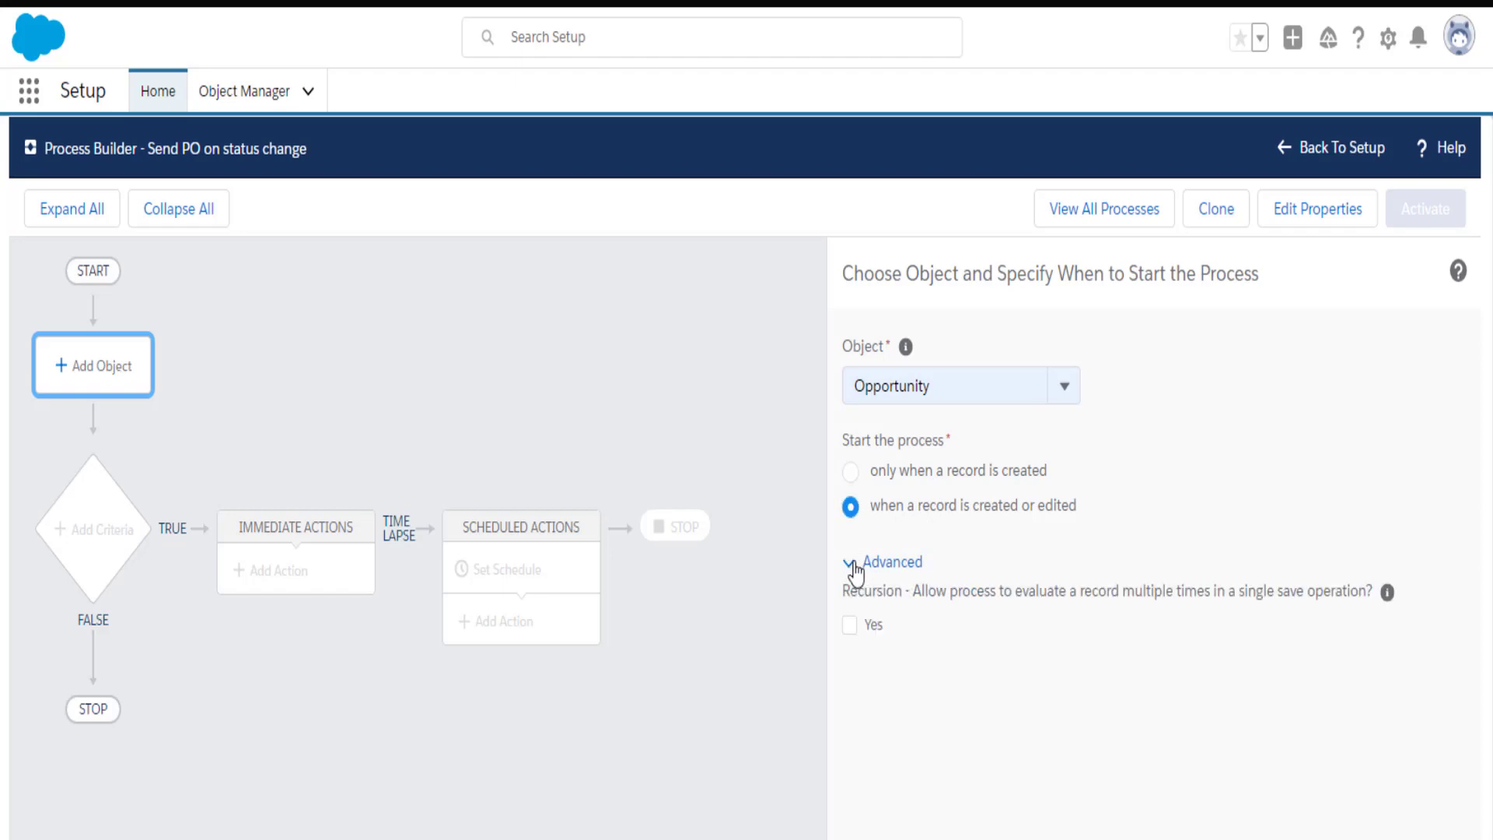
pyautogui.click(851, 628)
pyautogui.press('Tab')
pyautogui.press('Return')
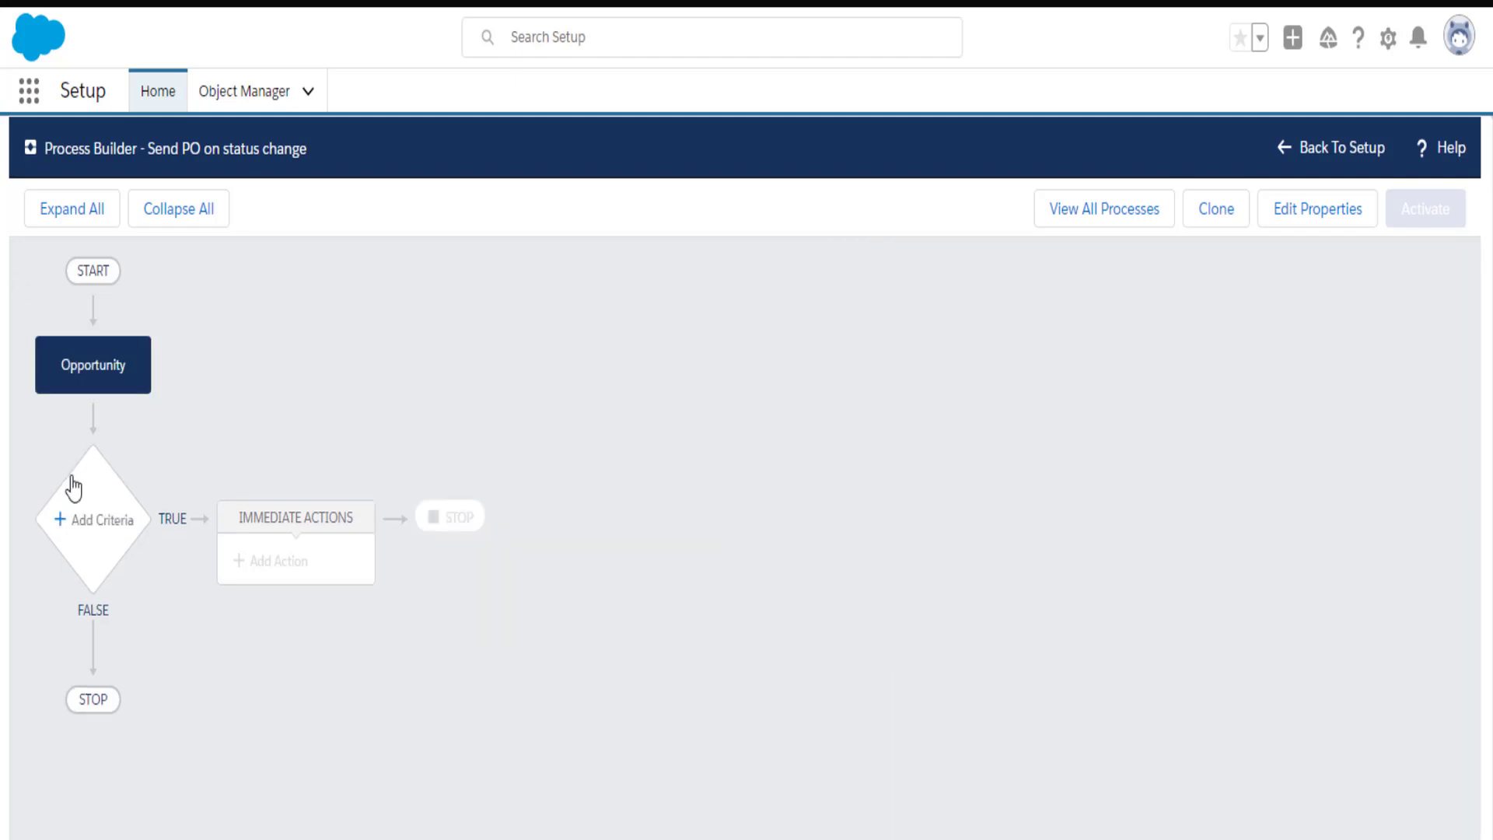
# Add a criteria node named 'Negotiation / Review'
pyautogui.click(93, 525)
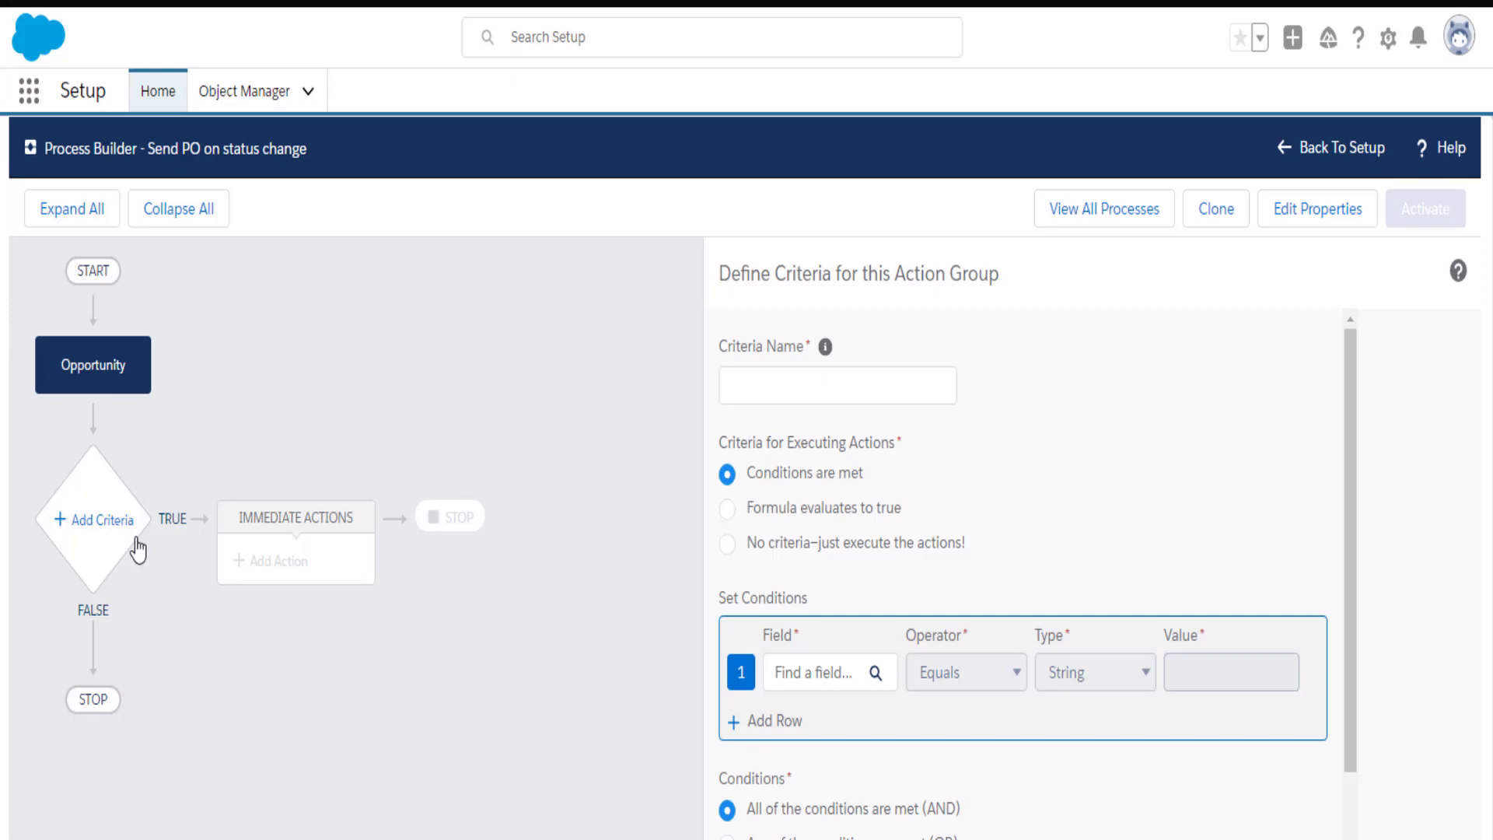
pyautogui.click(884, 401)
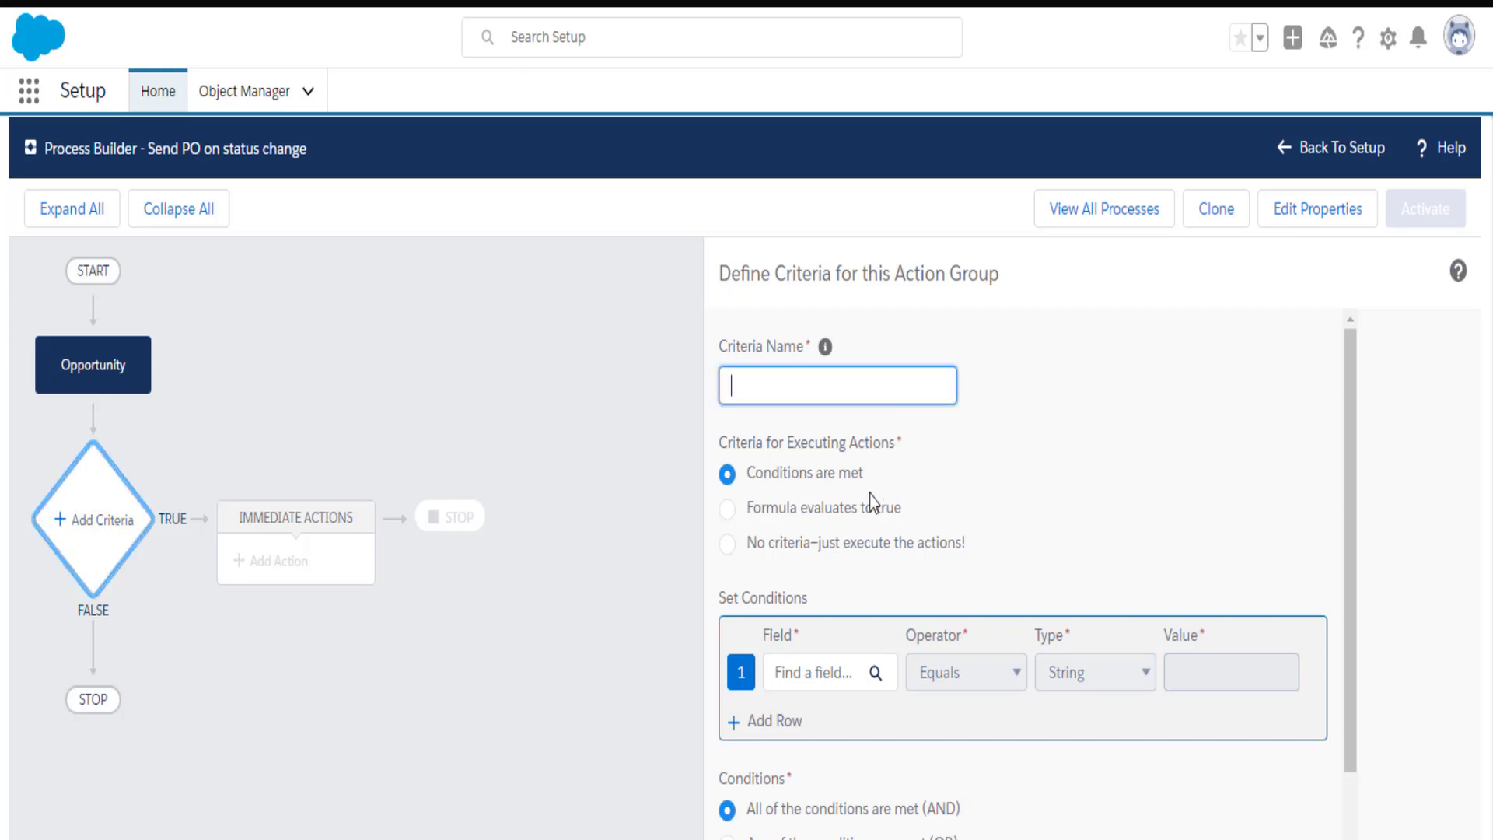
pyautogui.click(593, 416)
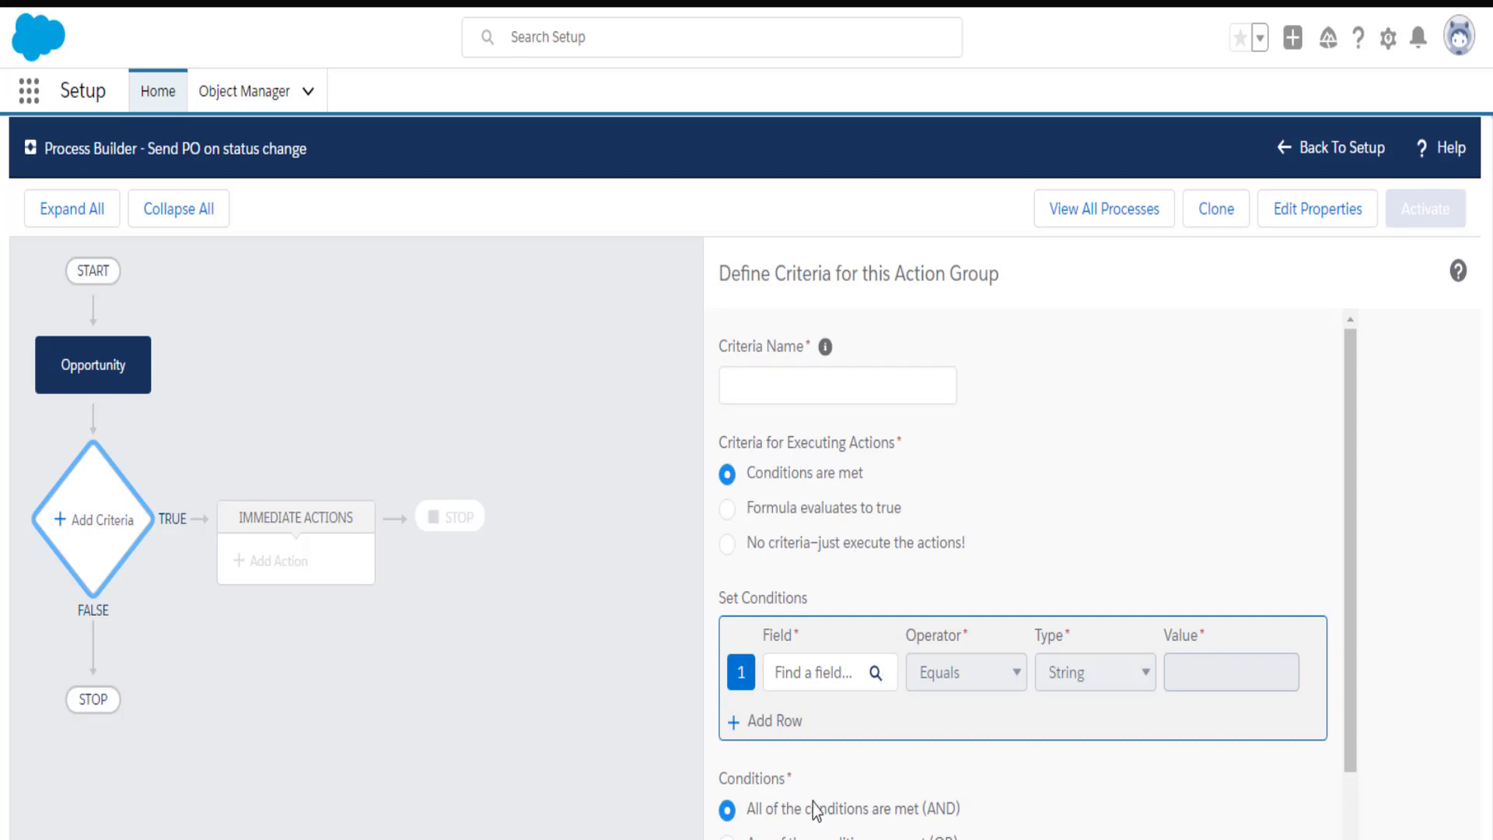
pyautogui.click(809, 389)
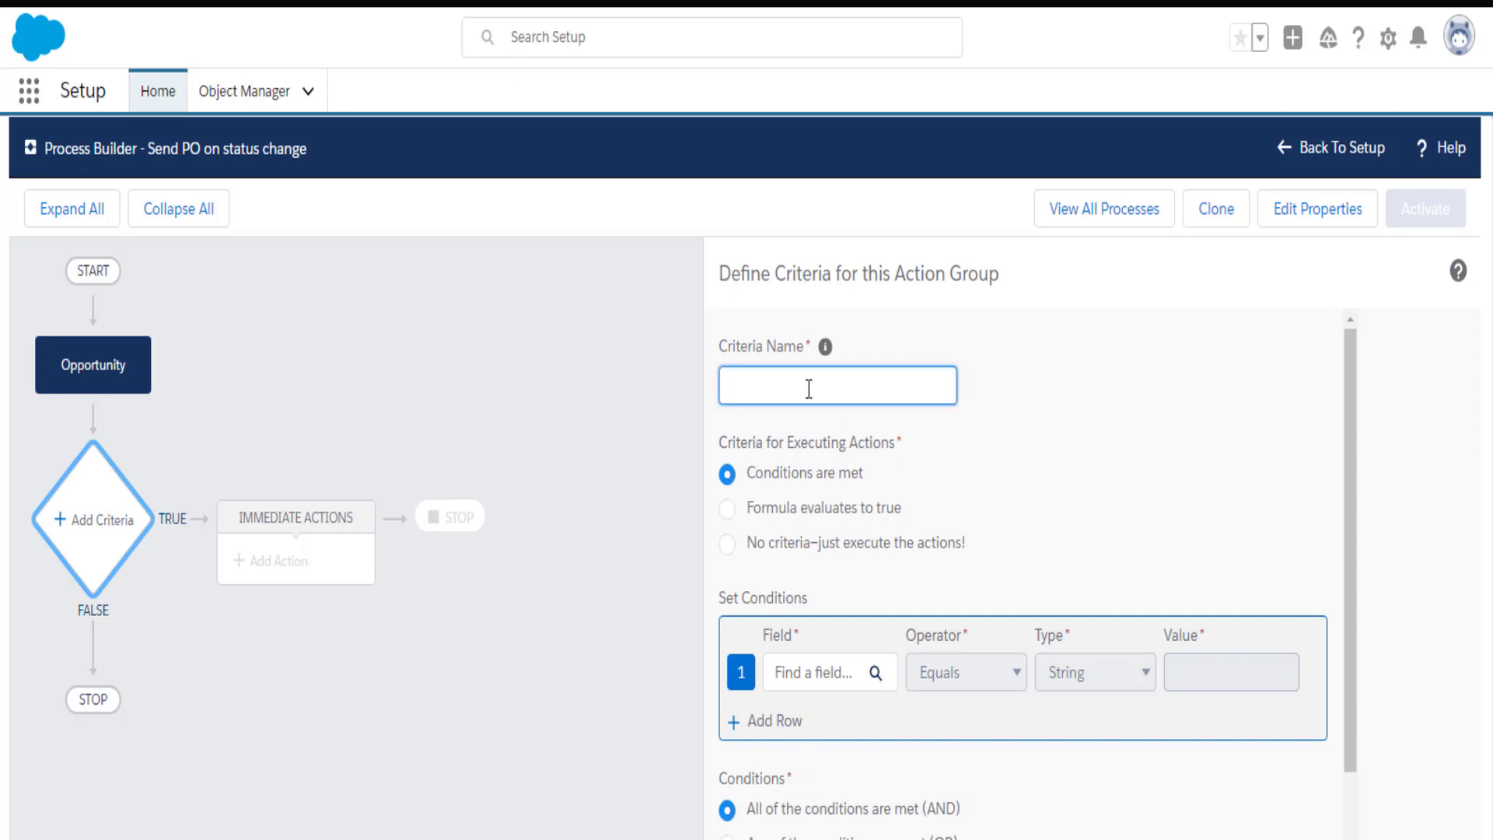
pyautogui.write('Negotiation / Review')
# Make the condition Opportunity Stage equals Negotiation/Review
pyautogui.click(817, 690)
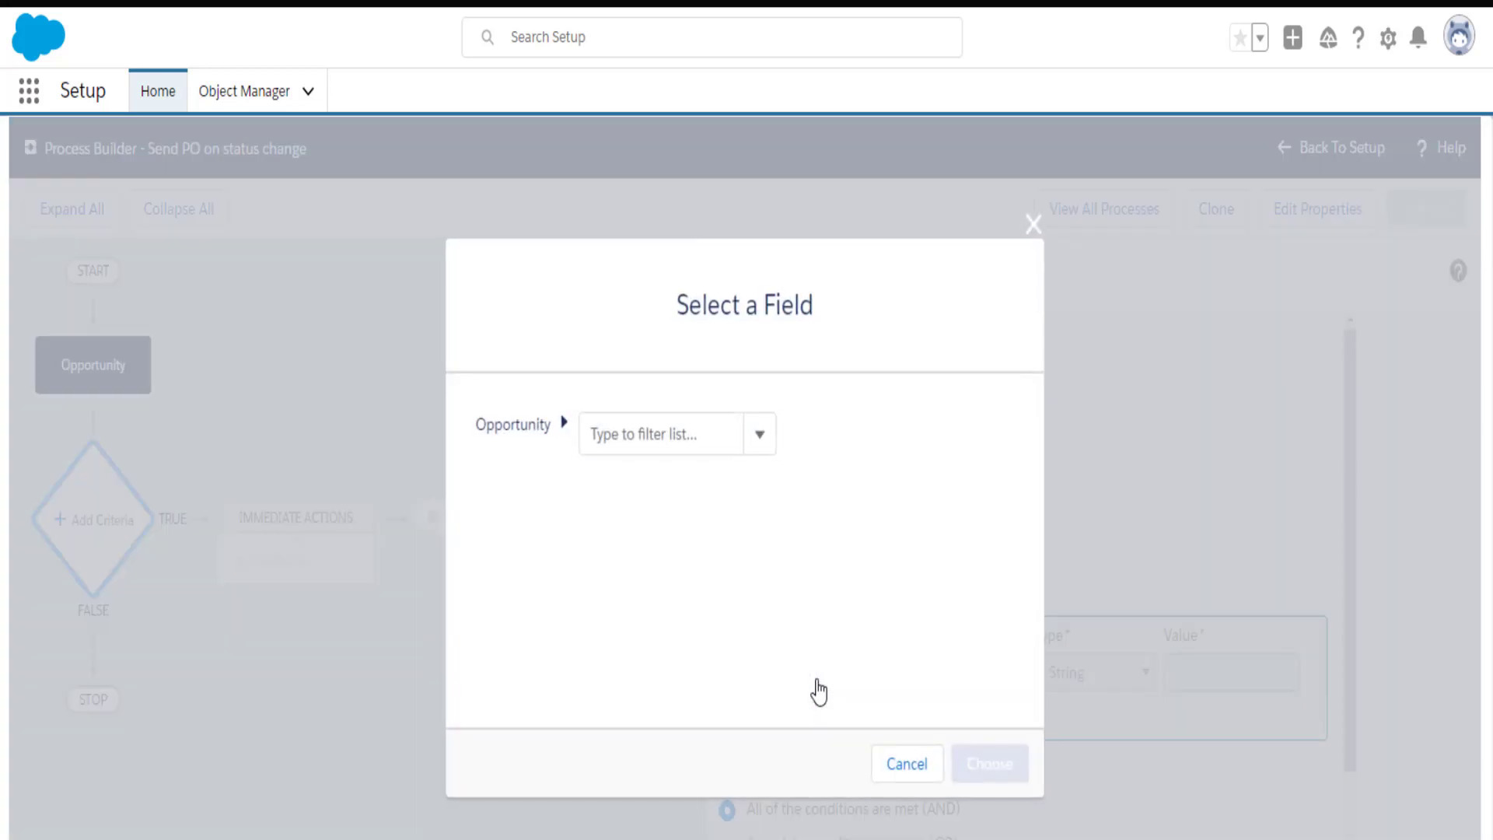
pyautogui.click(714, 437)
pyautogui.write('s')
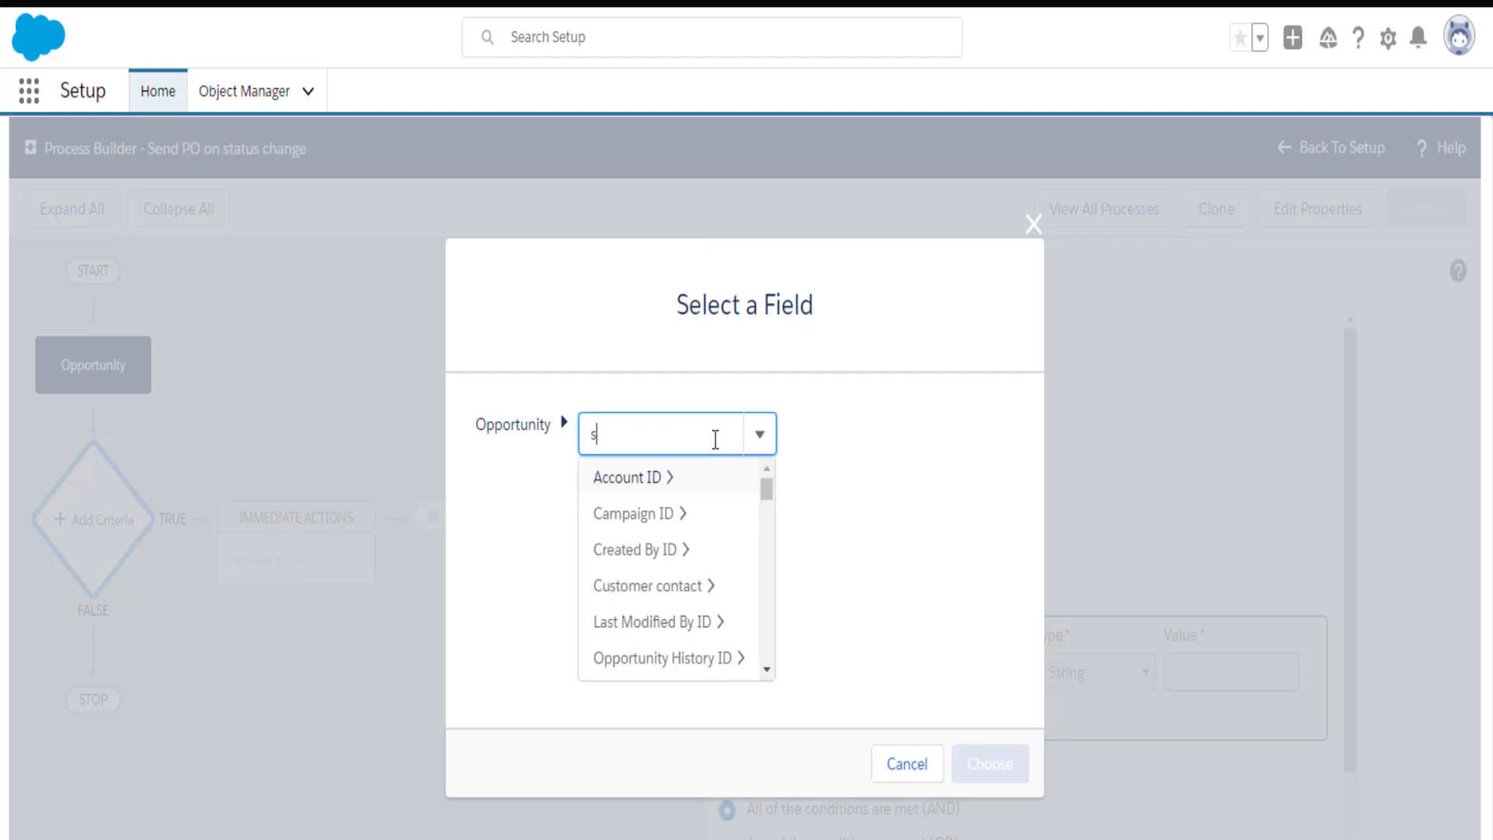
pyautogui.write('tage')
pyautogui.click(668, 486)
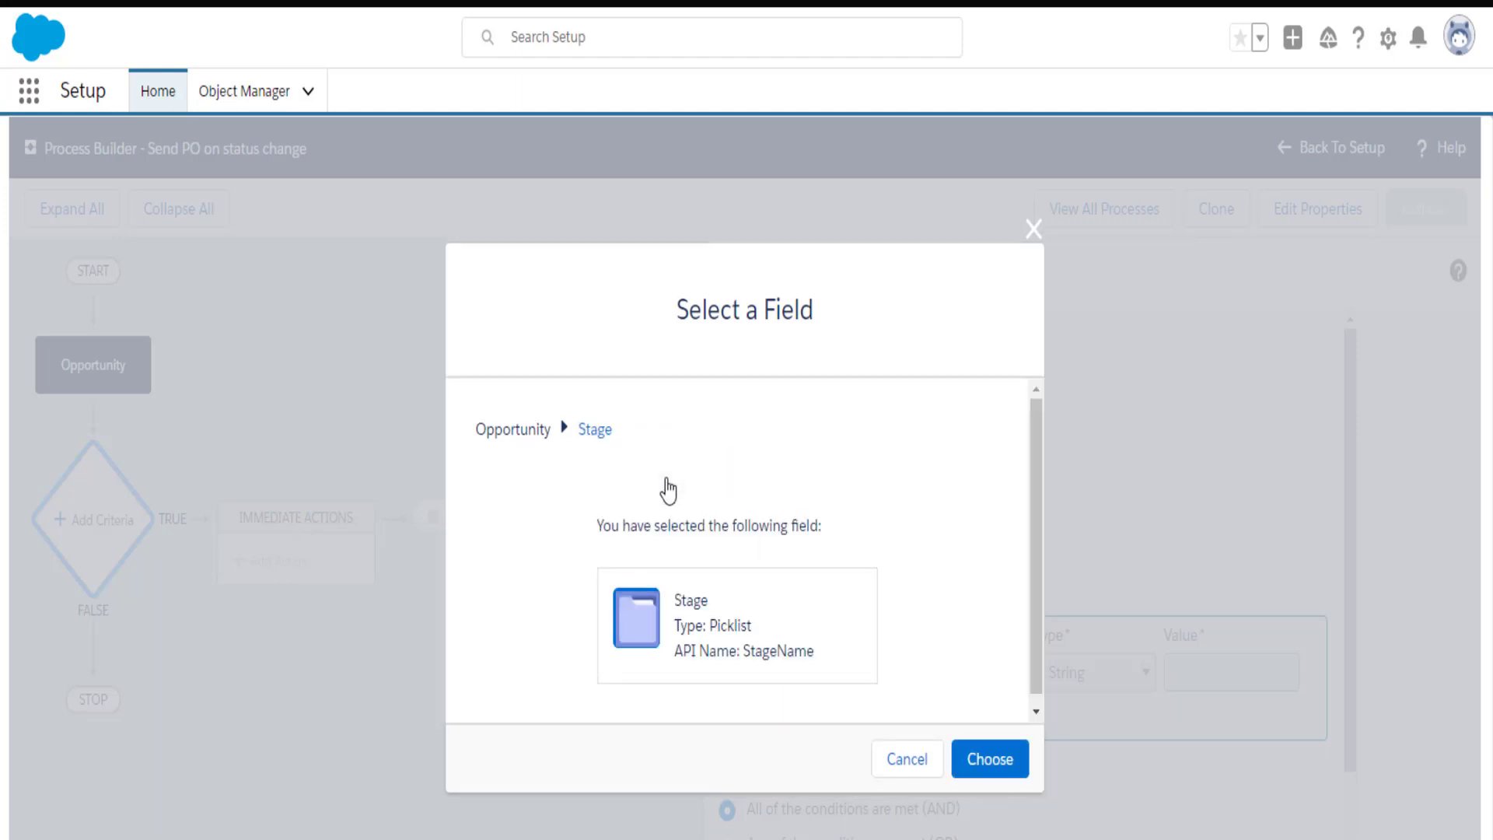
pyautogui.click(1001, 762)
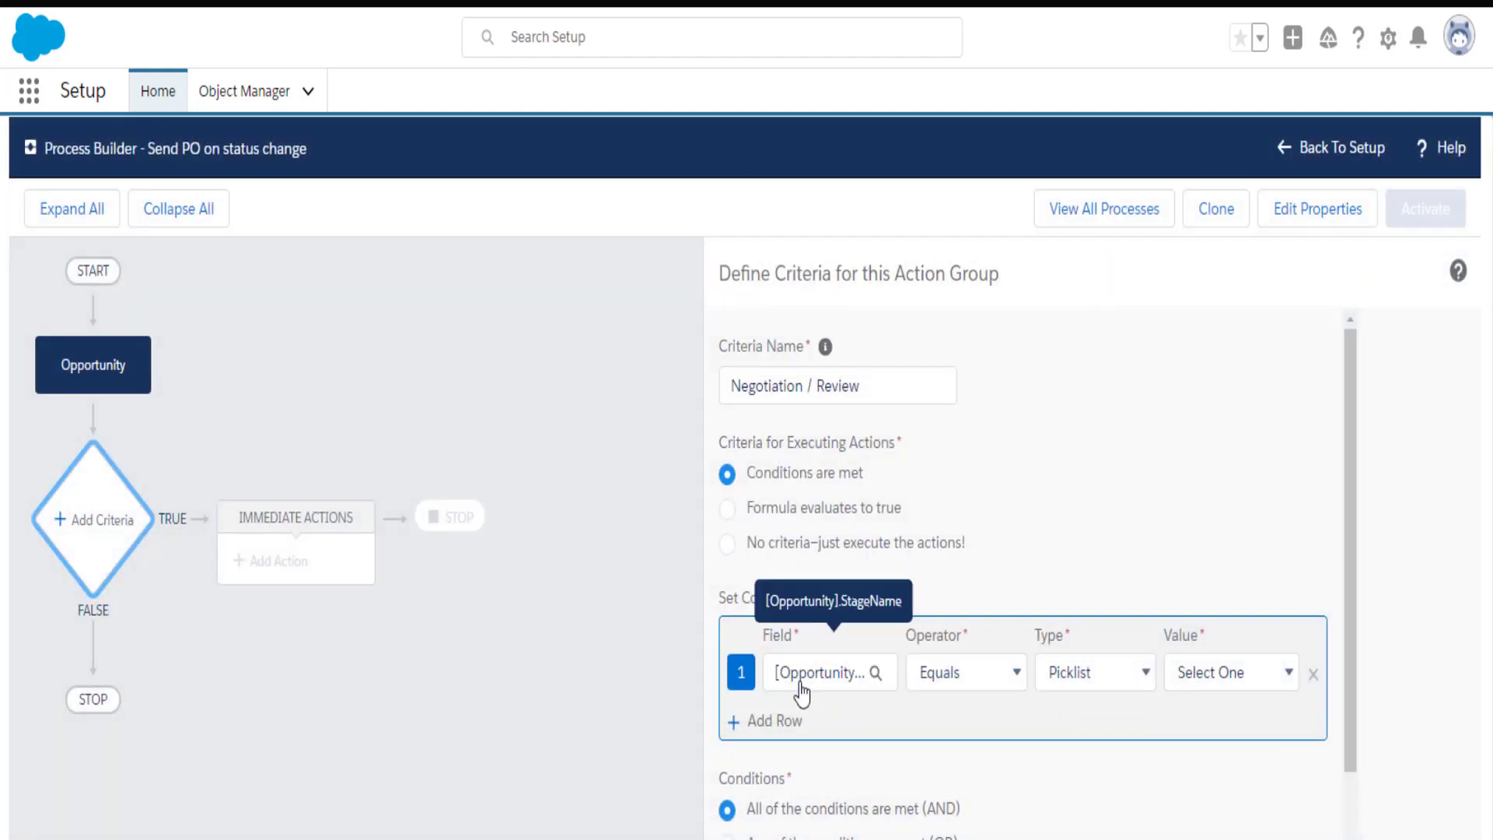
pyautogui.click(852, 685)
pyautogui.click(1271, 679)
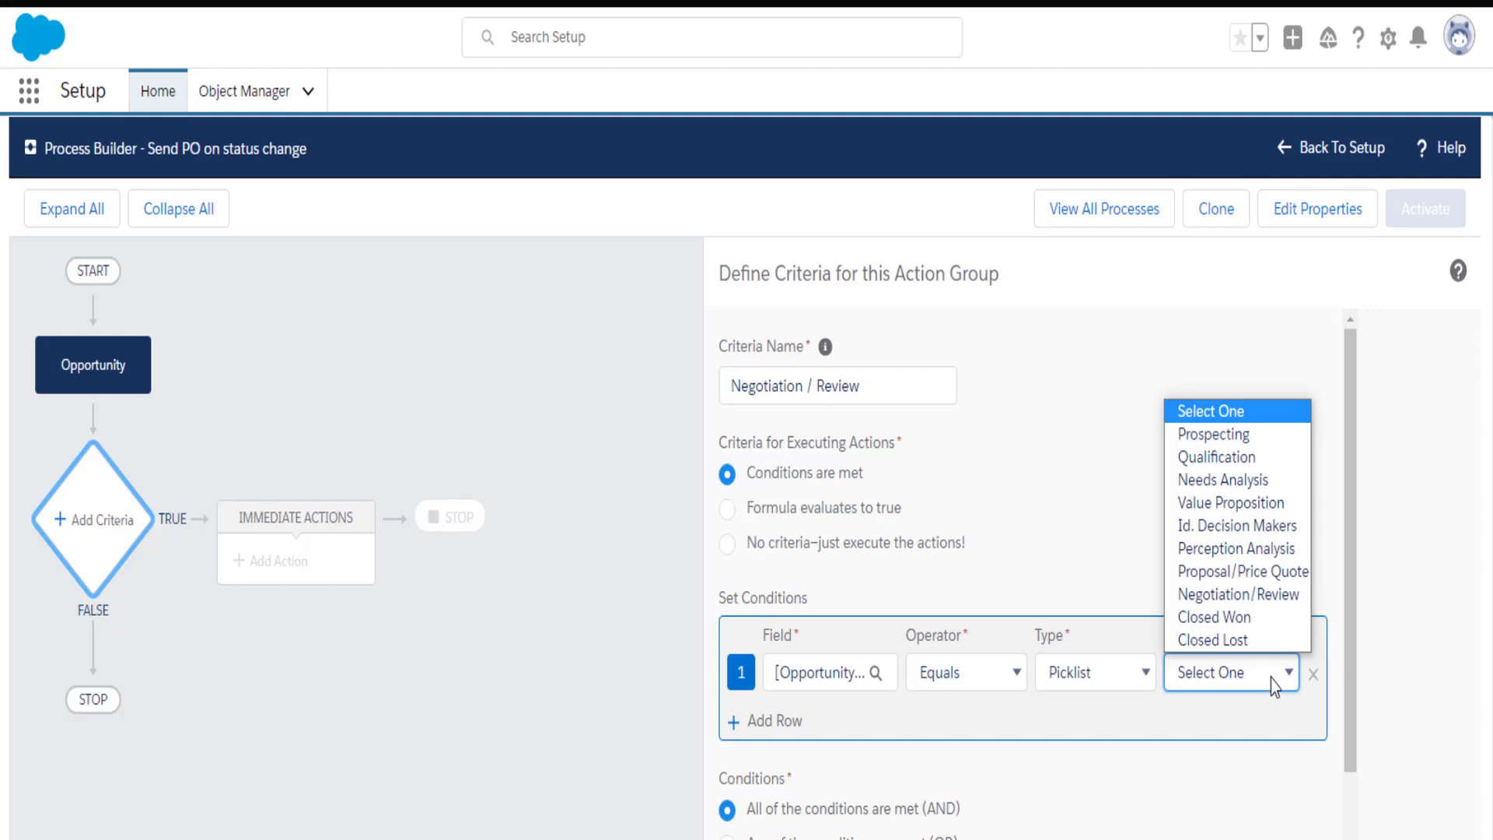
pyautogui.click(1280, 594)
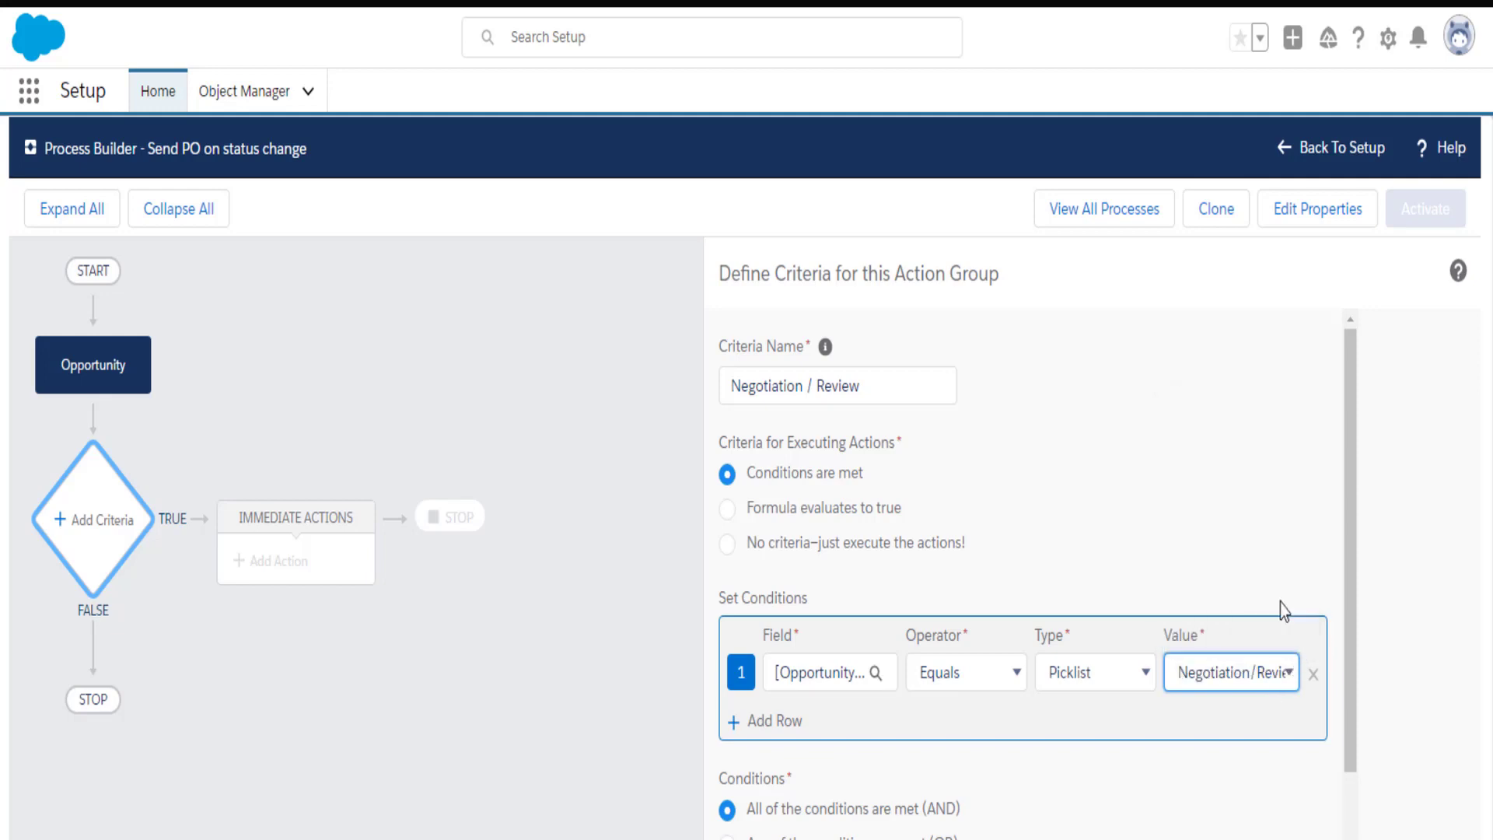
pyautogui.scroll(-1, 1280, 604)
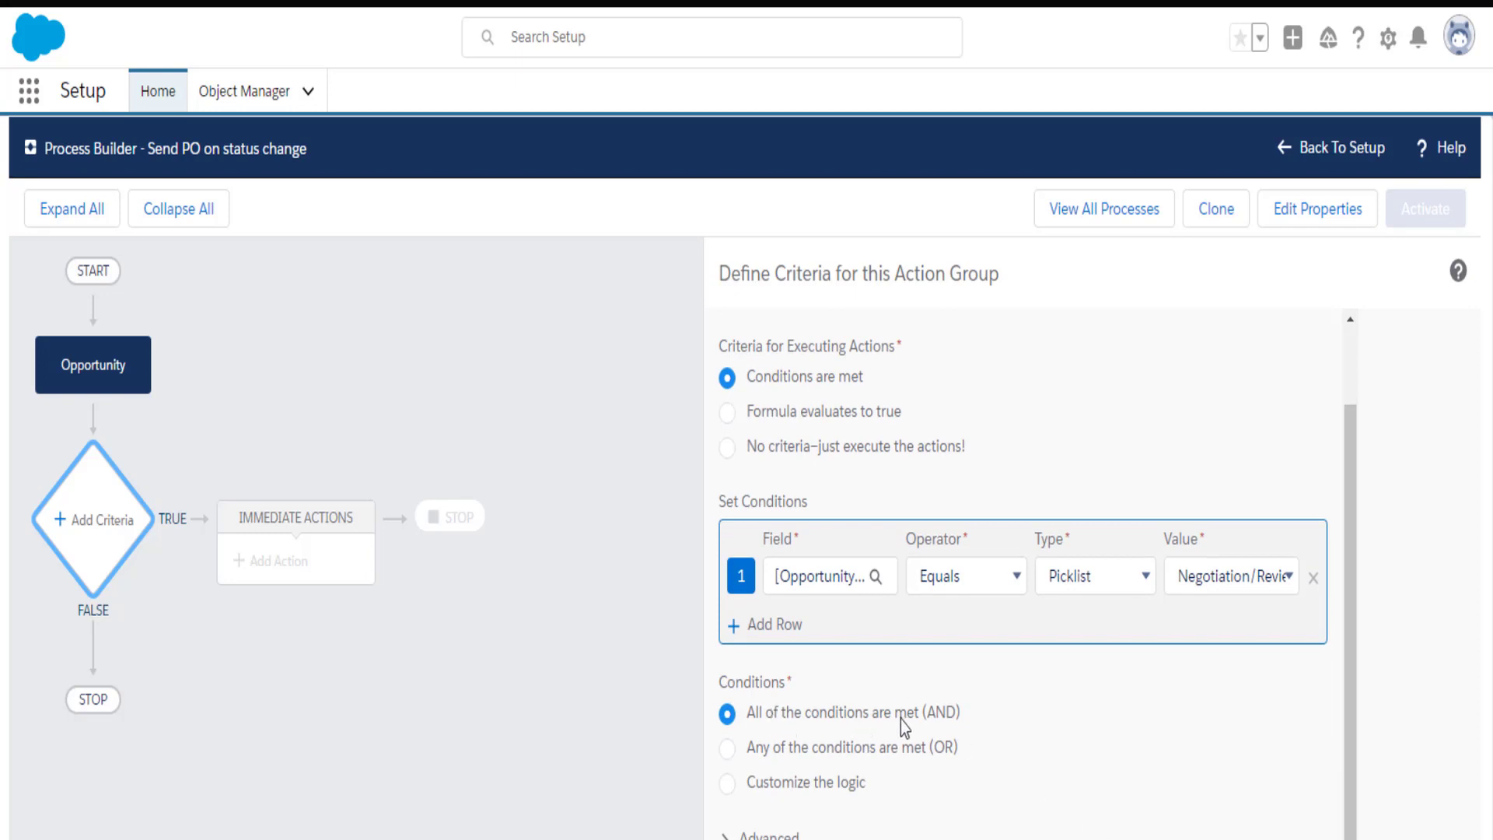
pyautogui.scroll(-1, 802, 805)
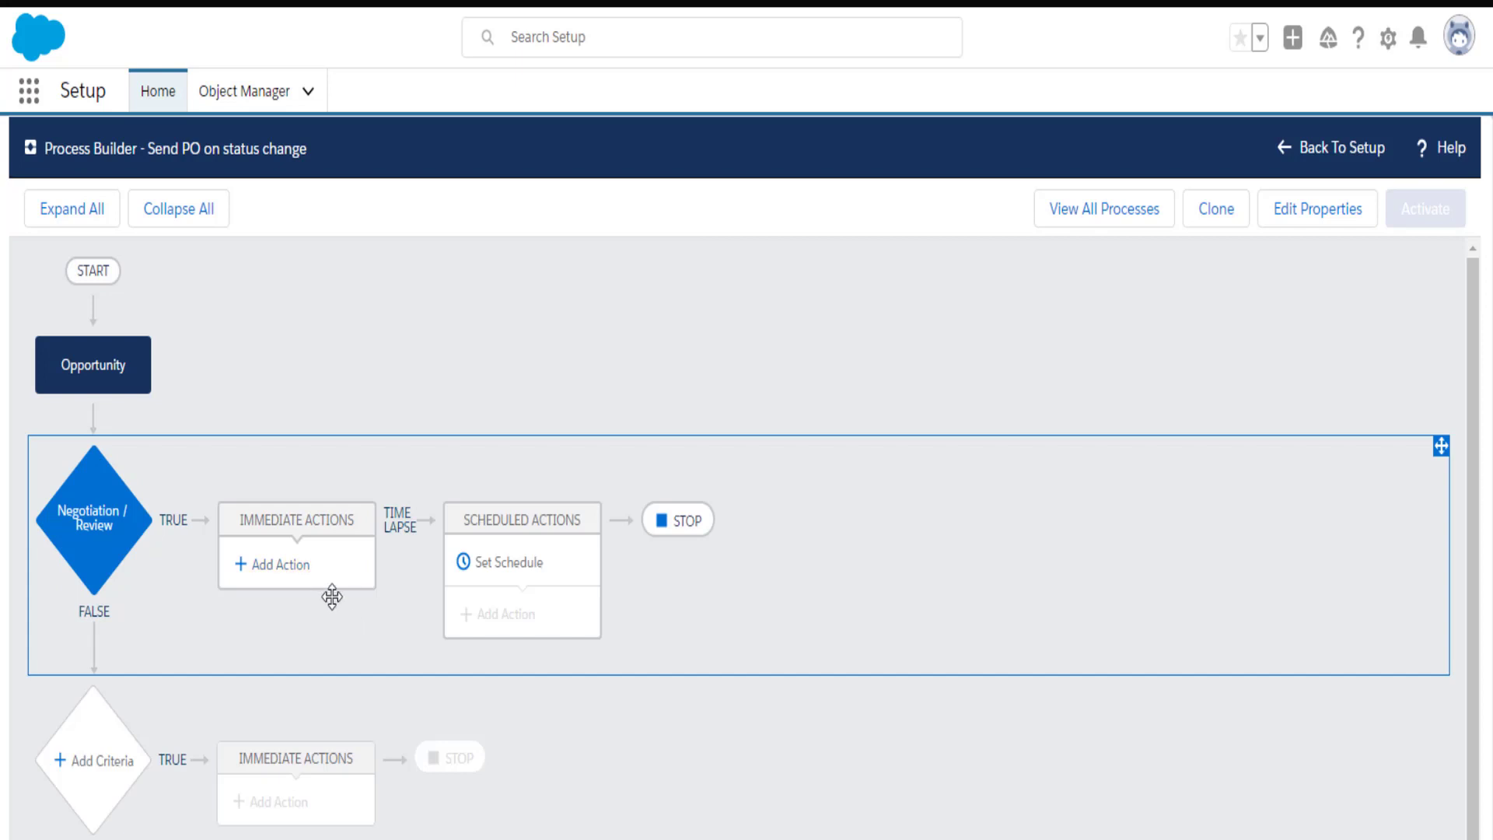
# Add an immediate Apex action 'Send with DocuSign' running the Send With DocuSign class
pyautogui.click(312, 574)
pyautogui.click(928, 394)
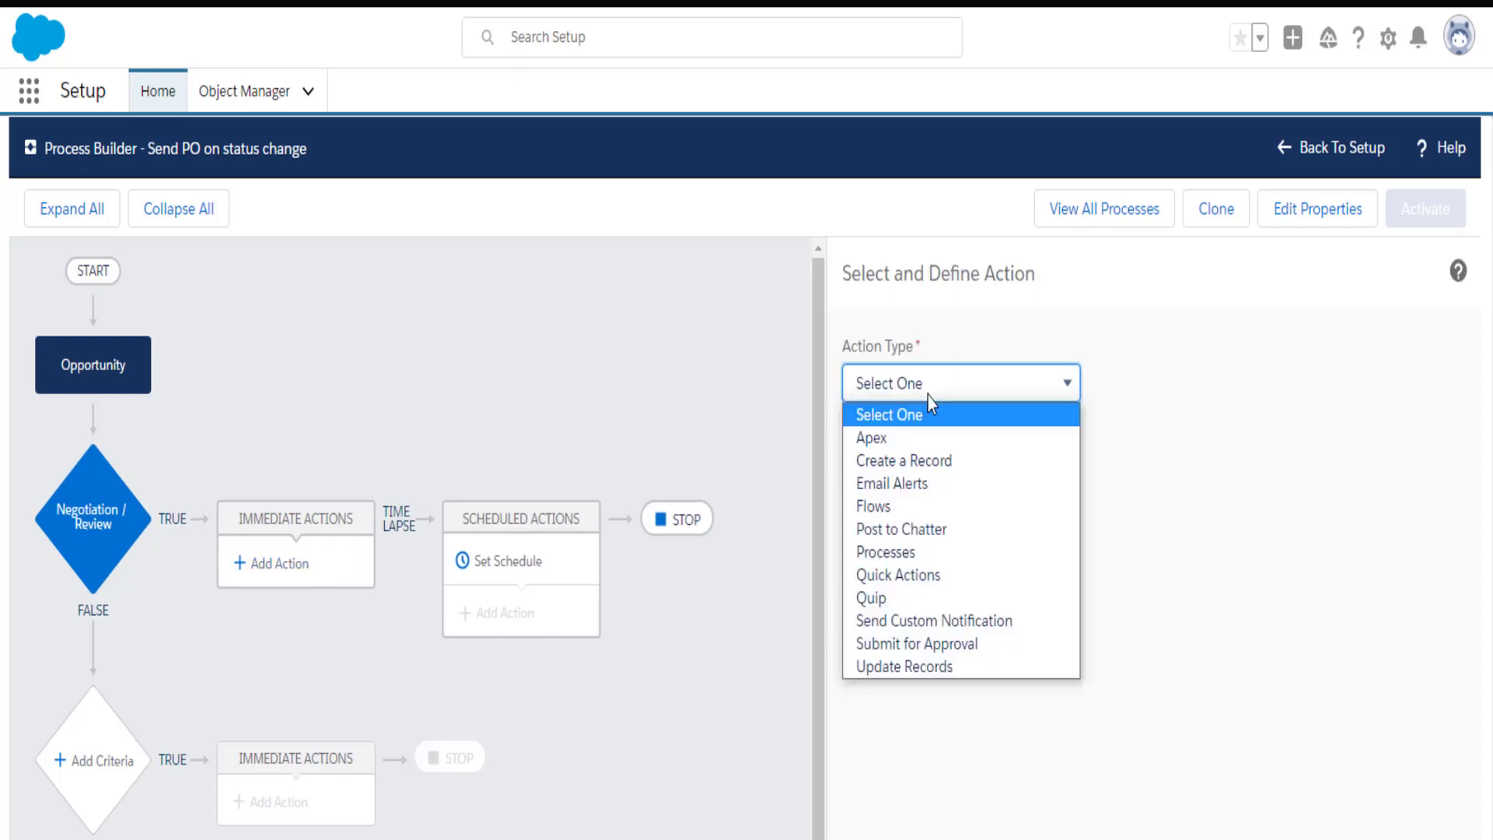
pyautogui.click(929, 440)
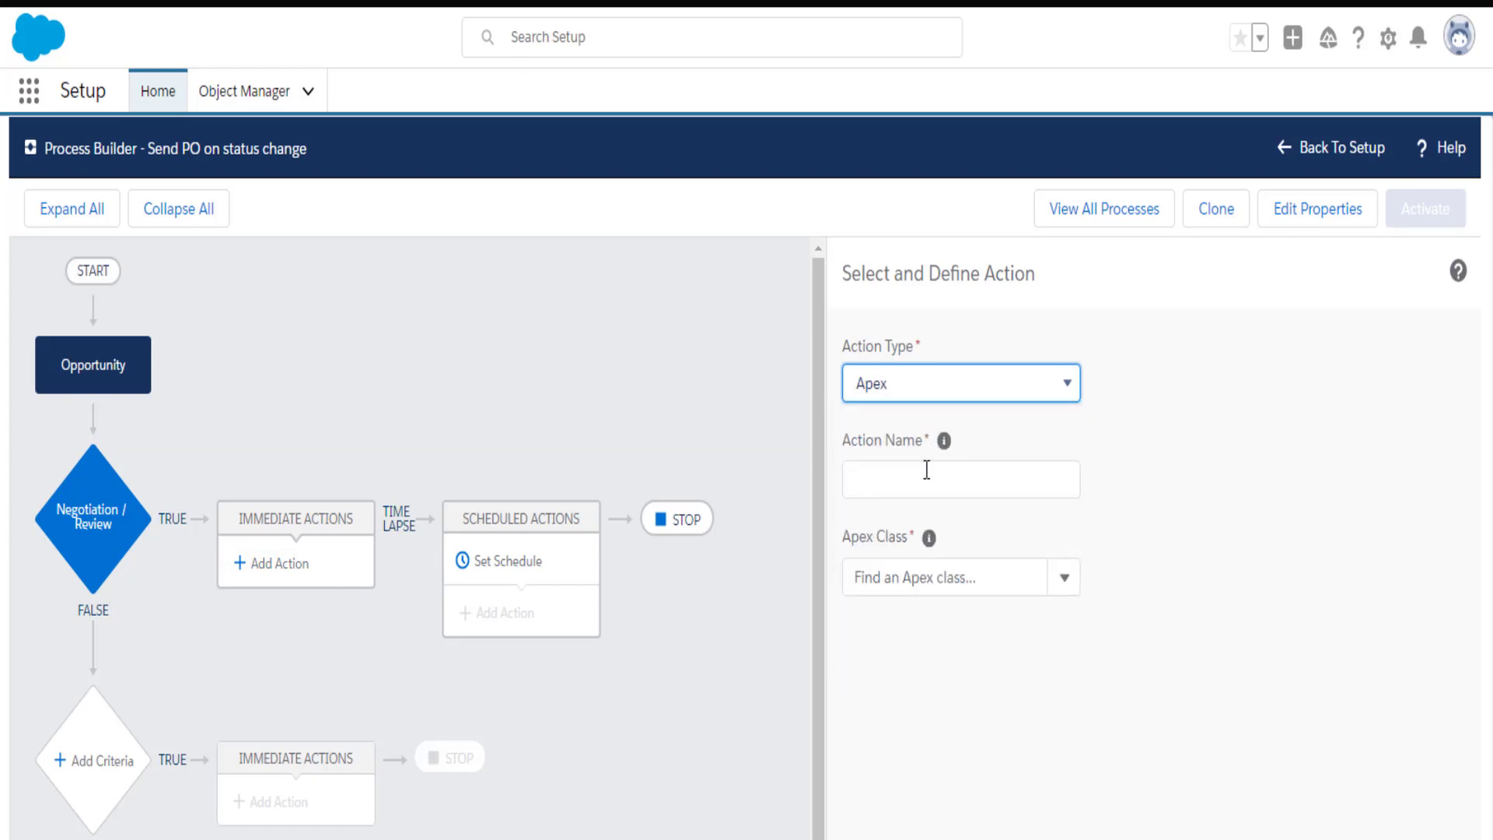
pyautogui.click(926, 470)
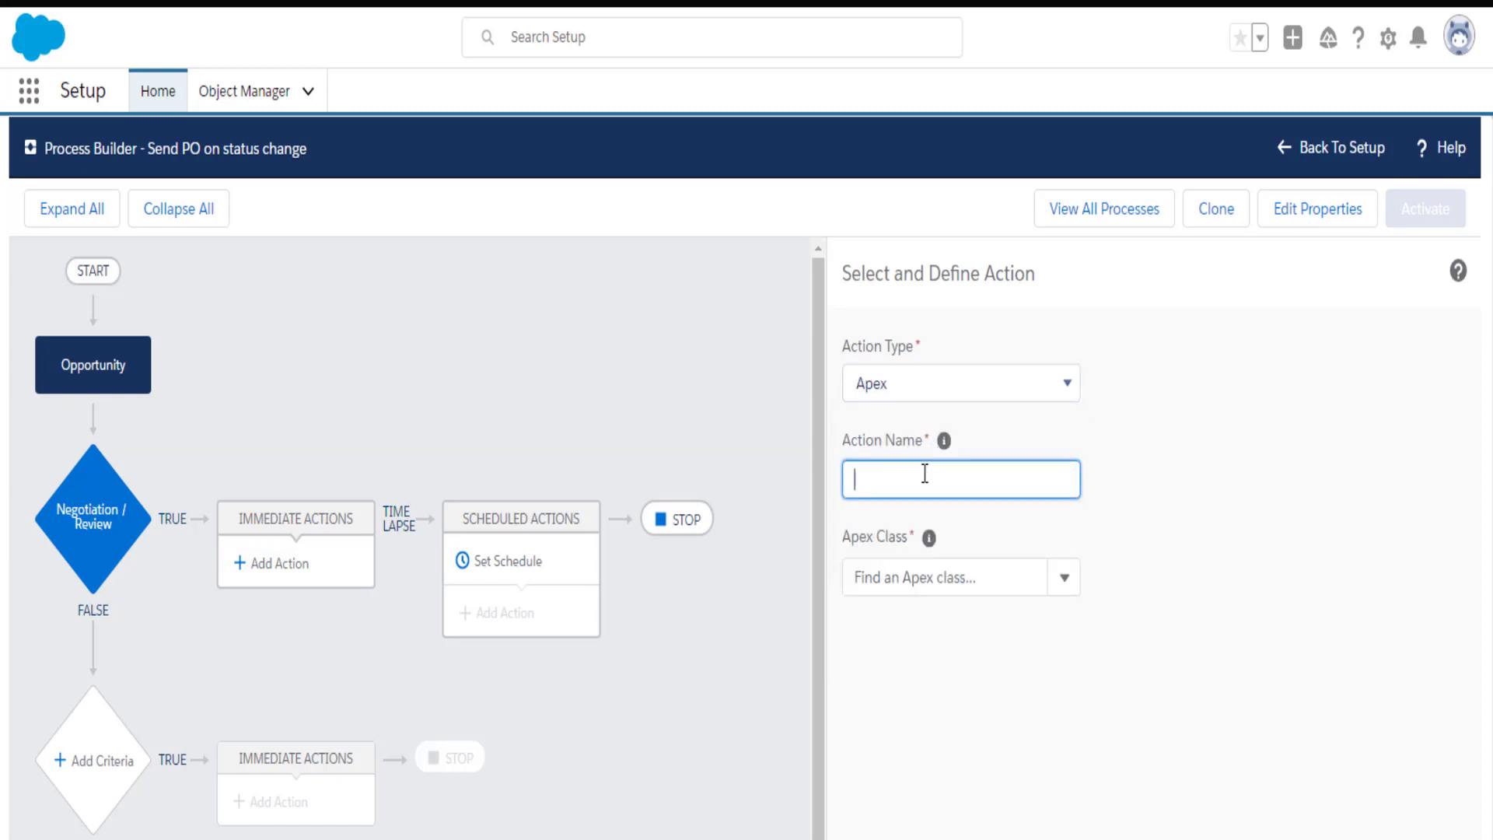
pyautogui.write('Se')
pyautogui.write('nd w')
pyautogui.press('BackSpace')
pyautogui.write('with Docu')
pyautogui.write('Sign')
pyautogui.click(1018, 573)
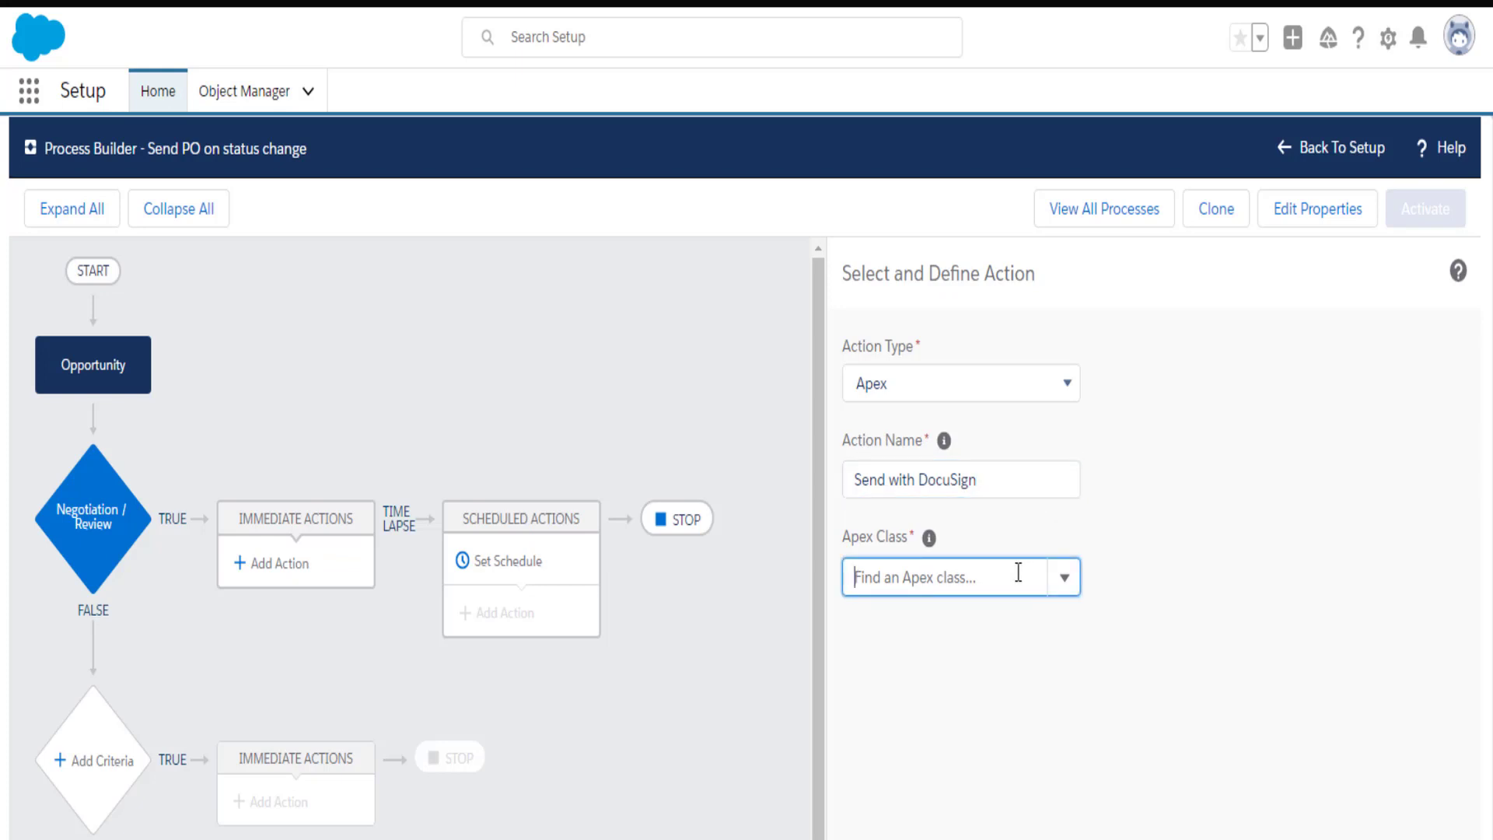
pyautogui.write('S')
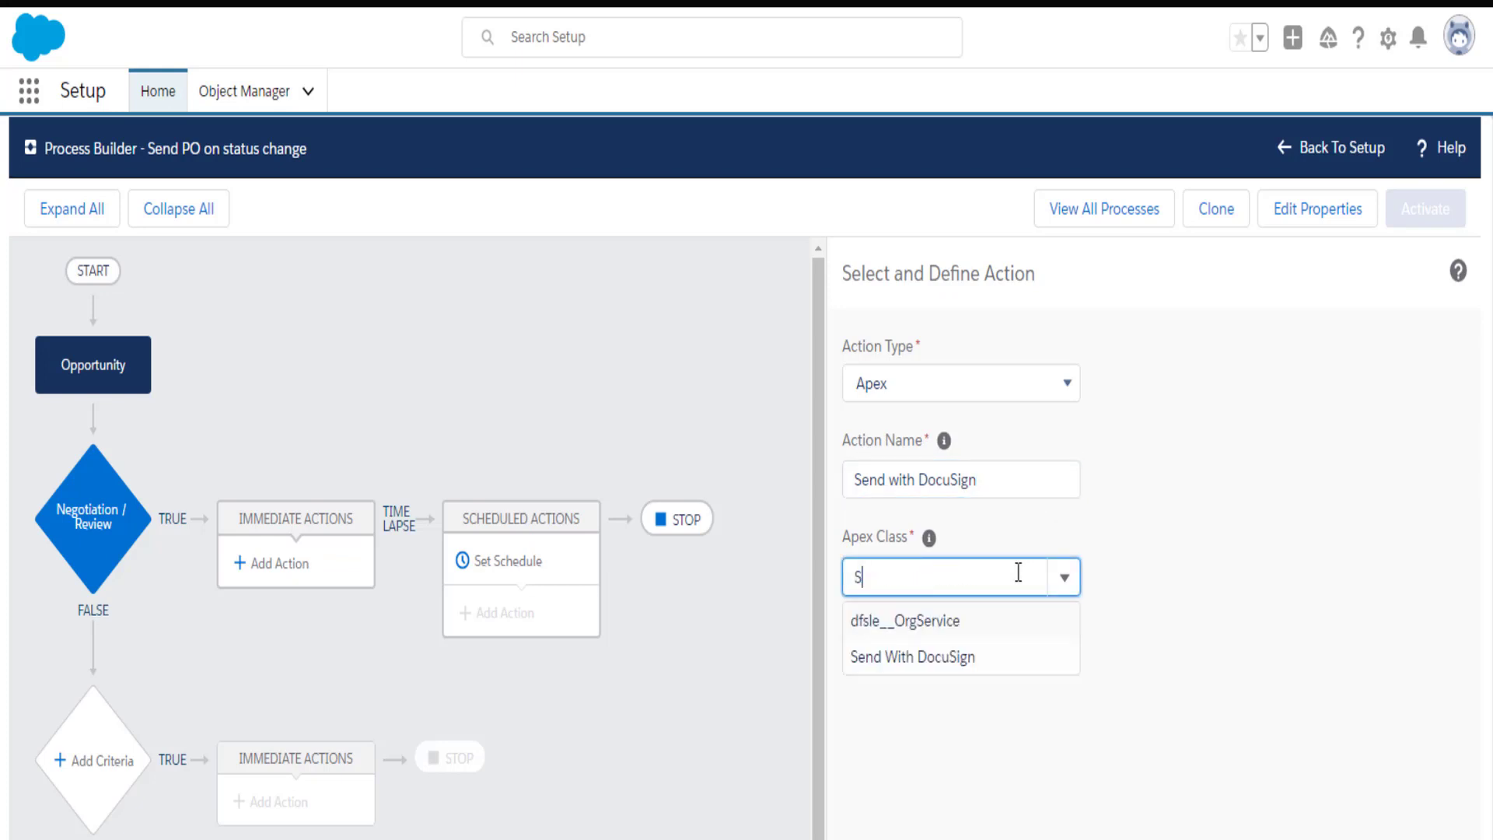
pyautogui.write('end')
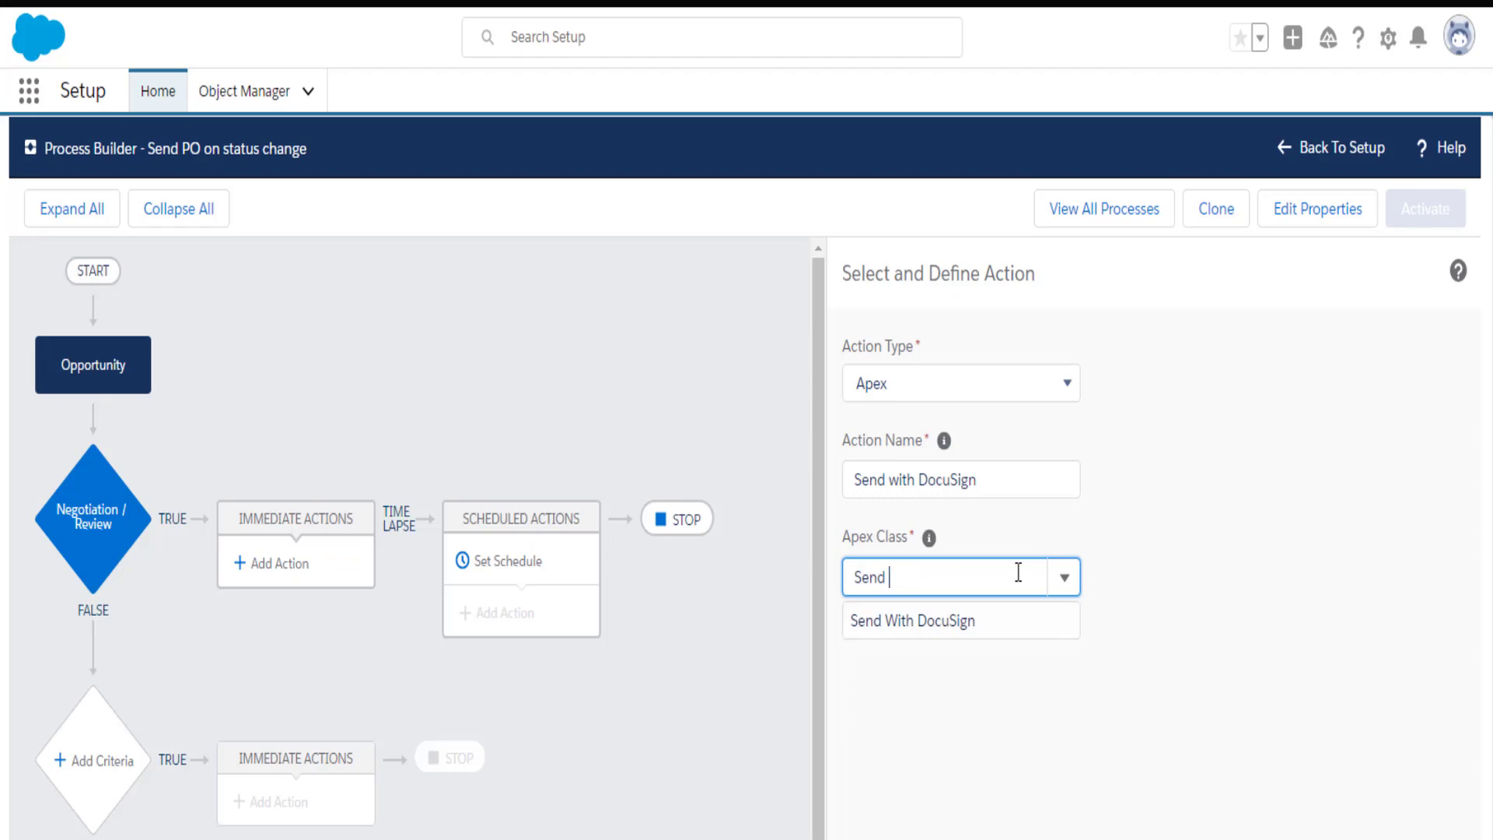
pyautogui.click(929, 628)
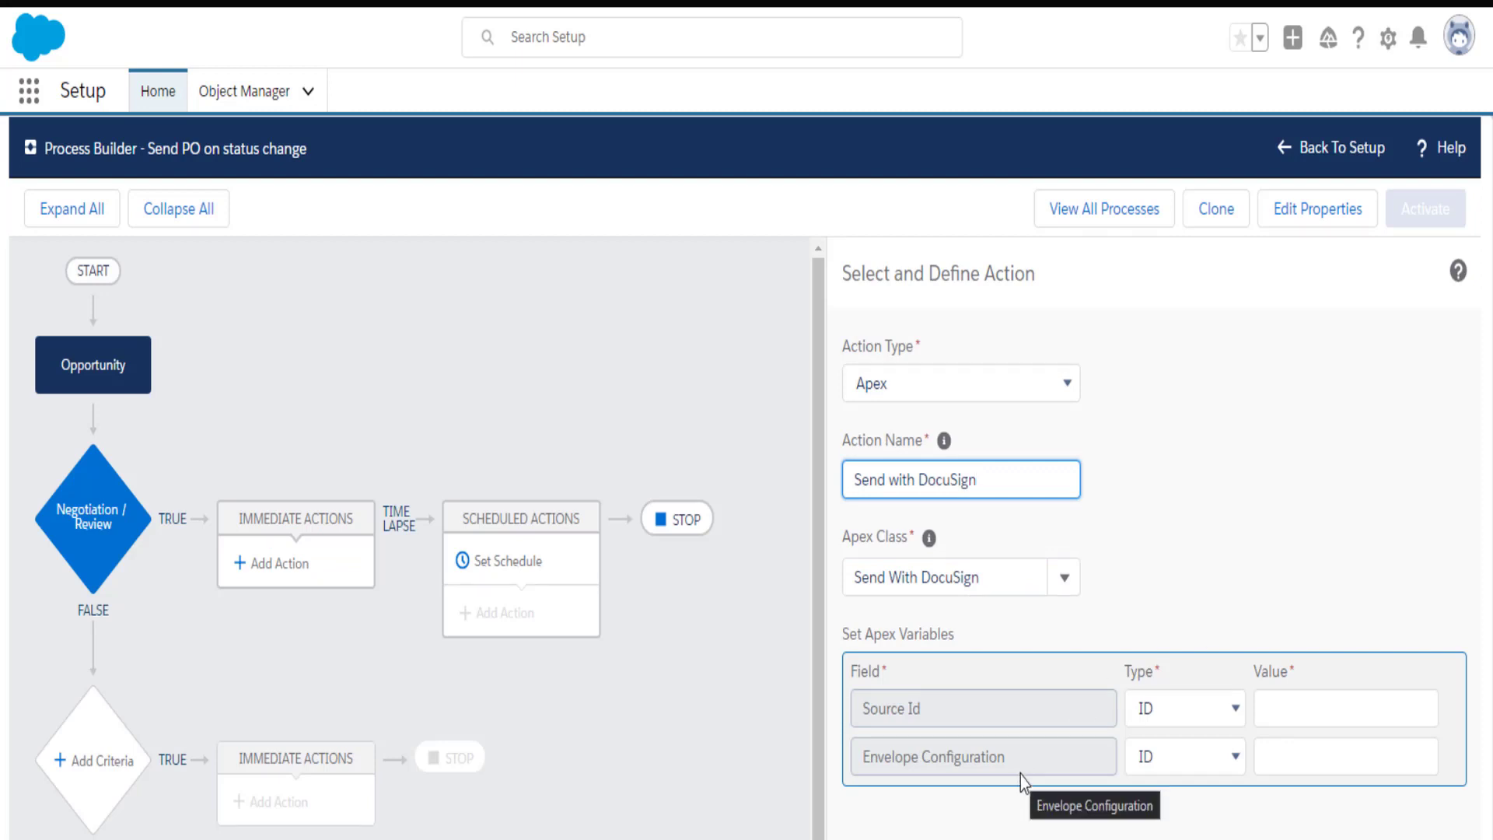
# Set the action's Source Id to the field reference [Opportunity].Id
pyautogui.click(1338, 713)
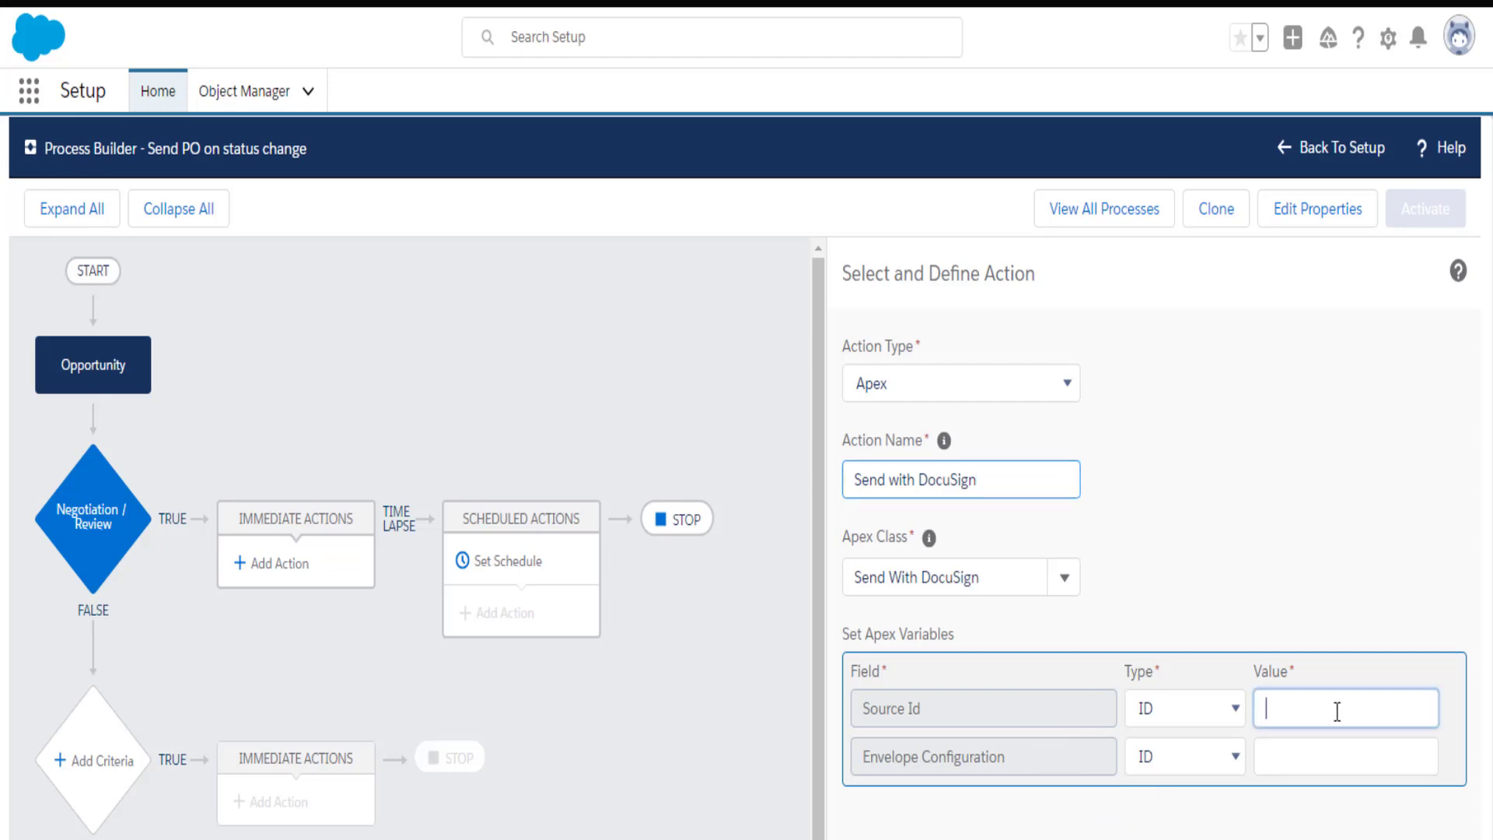
pyautogui.click(1214, 716)
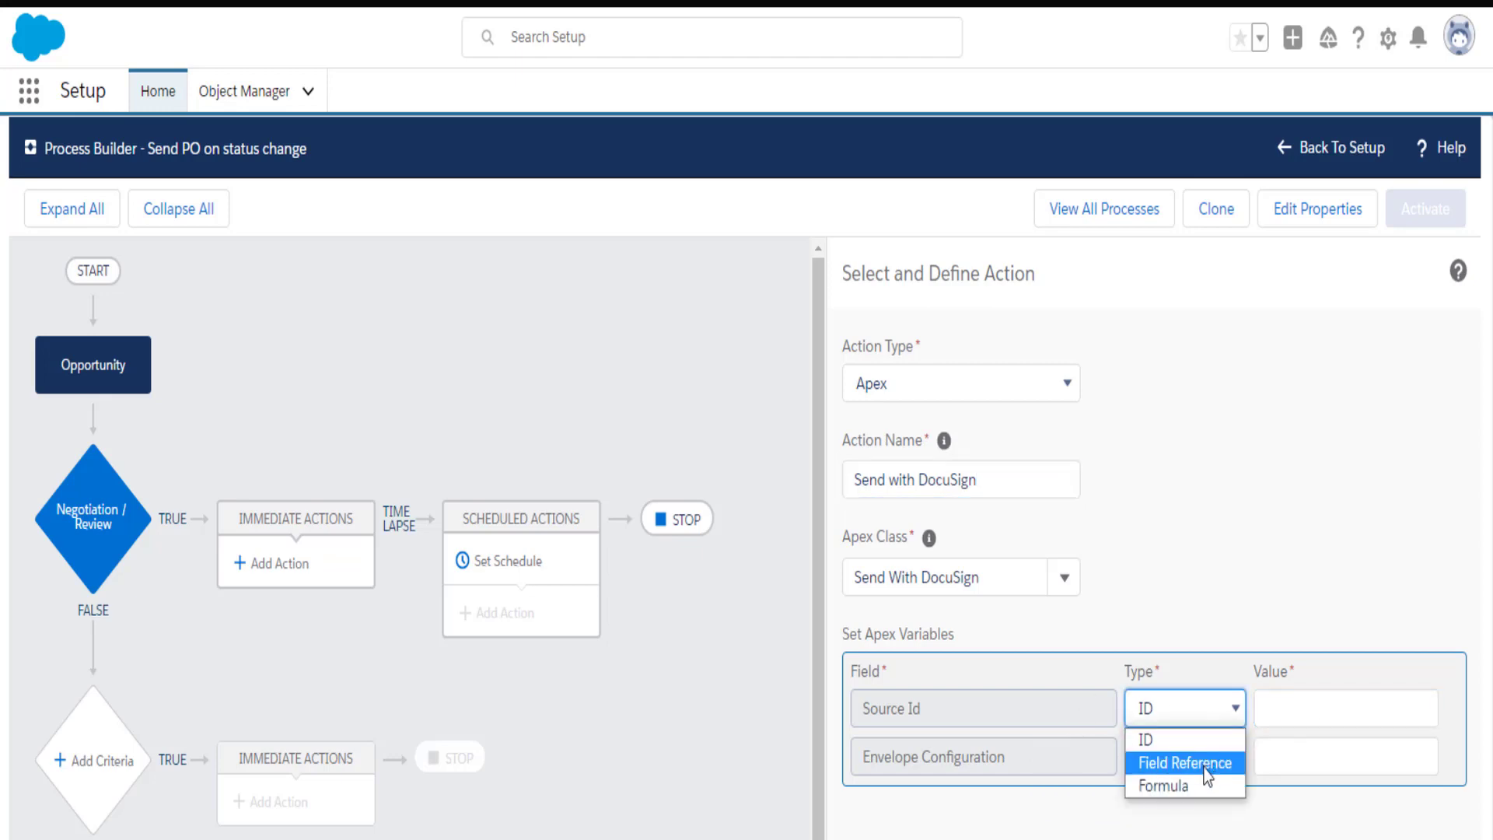
pyautogui.click(1197, 771)
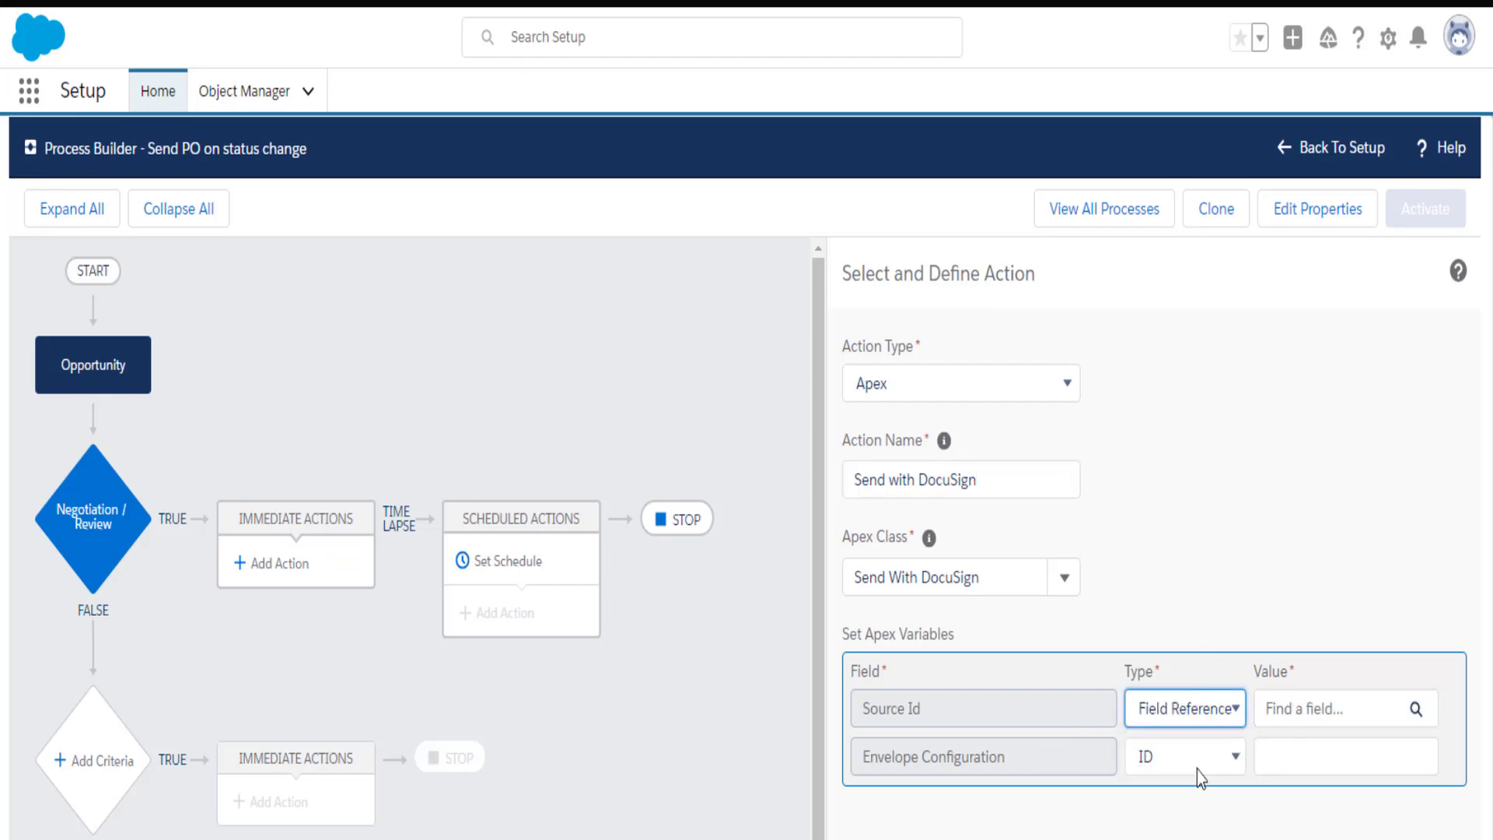
pyautogui.click(1317, 710)
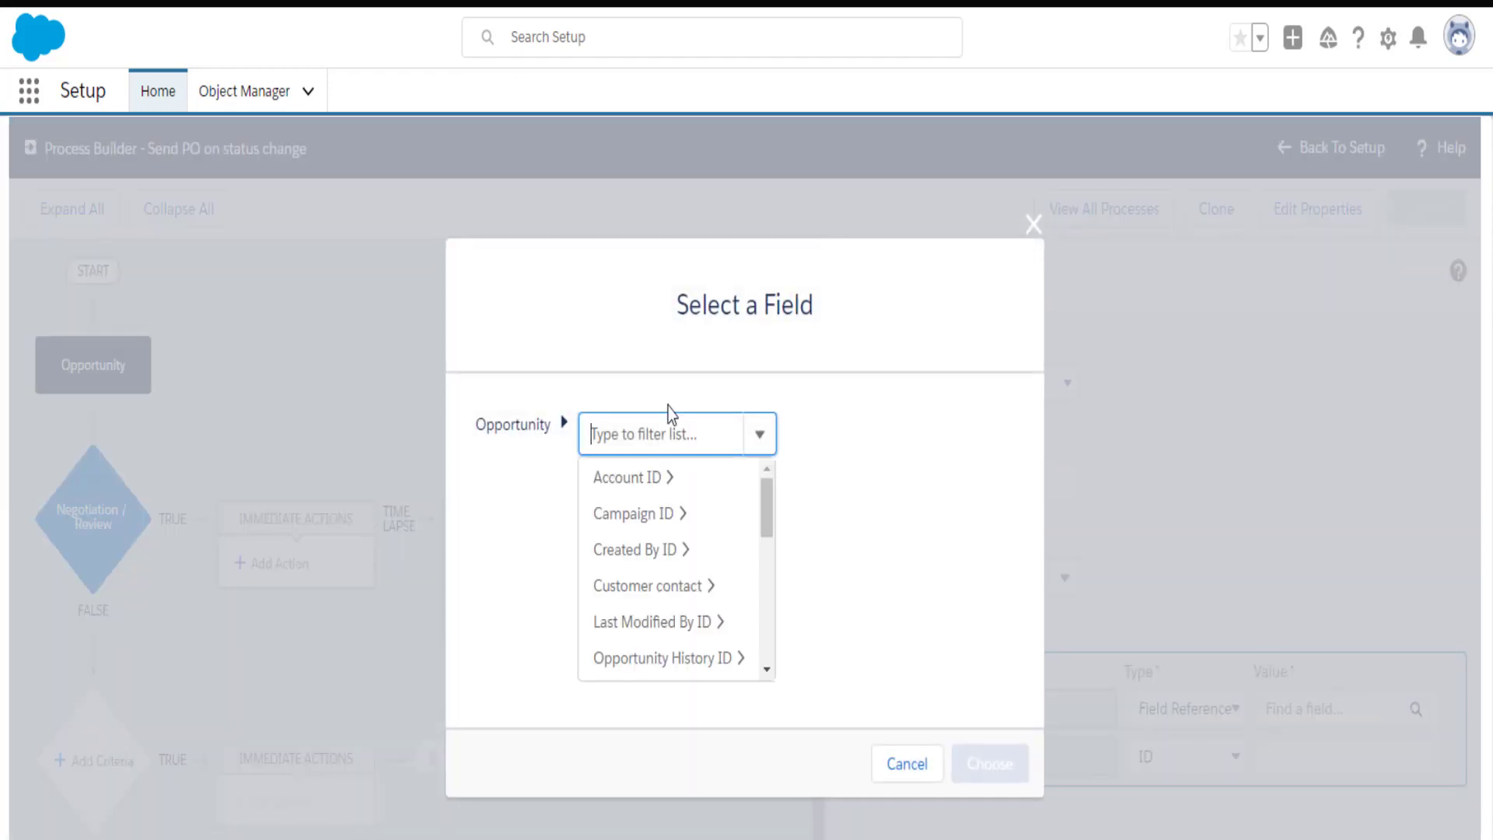
pyautogui.write('OP')
pyautogui.write('P')
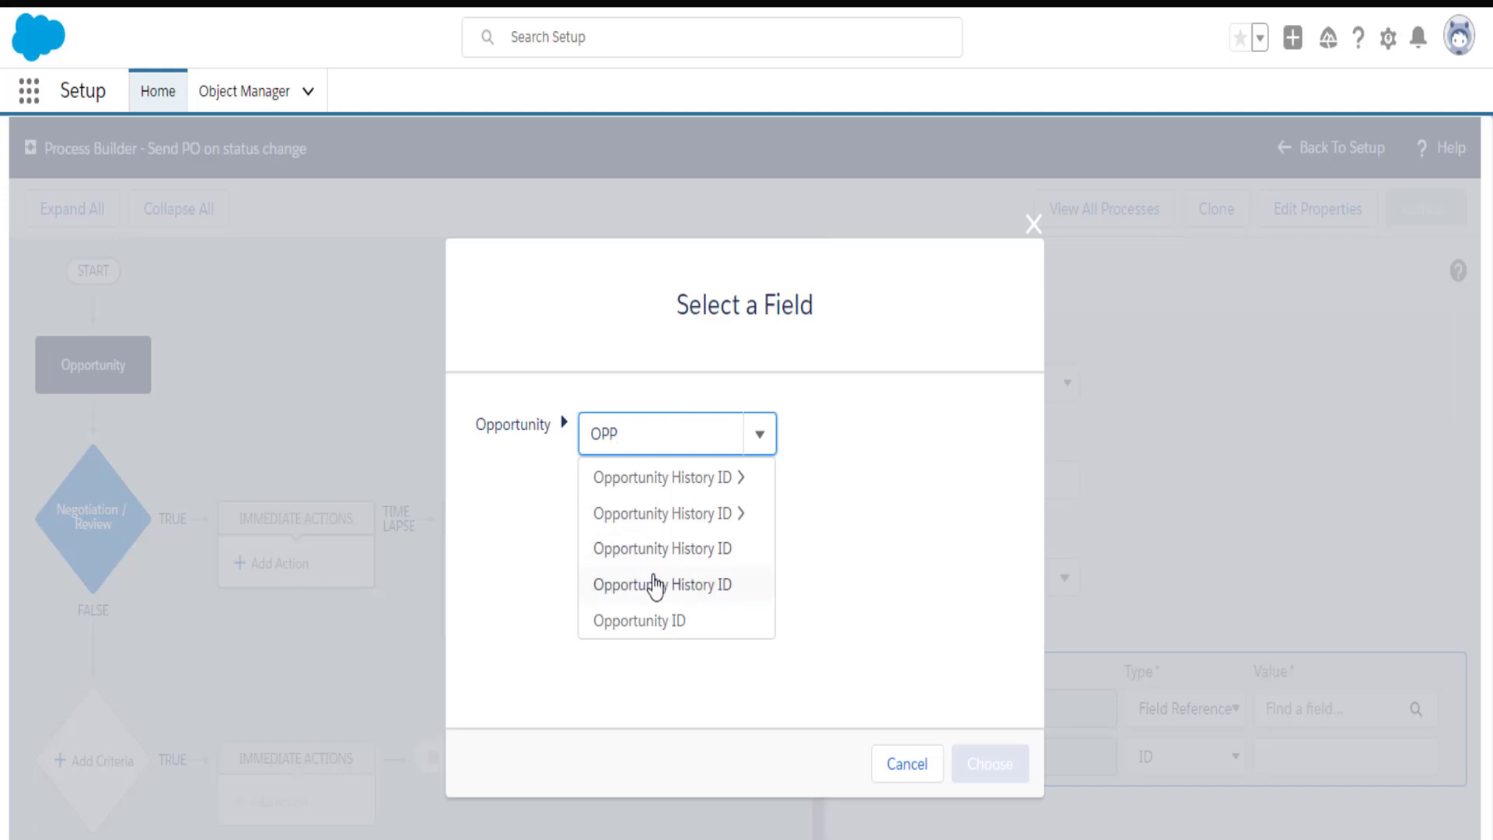
pyautogui.click(657, 624)
pyautogui.click(1019, 767)
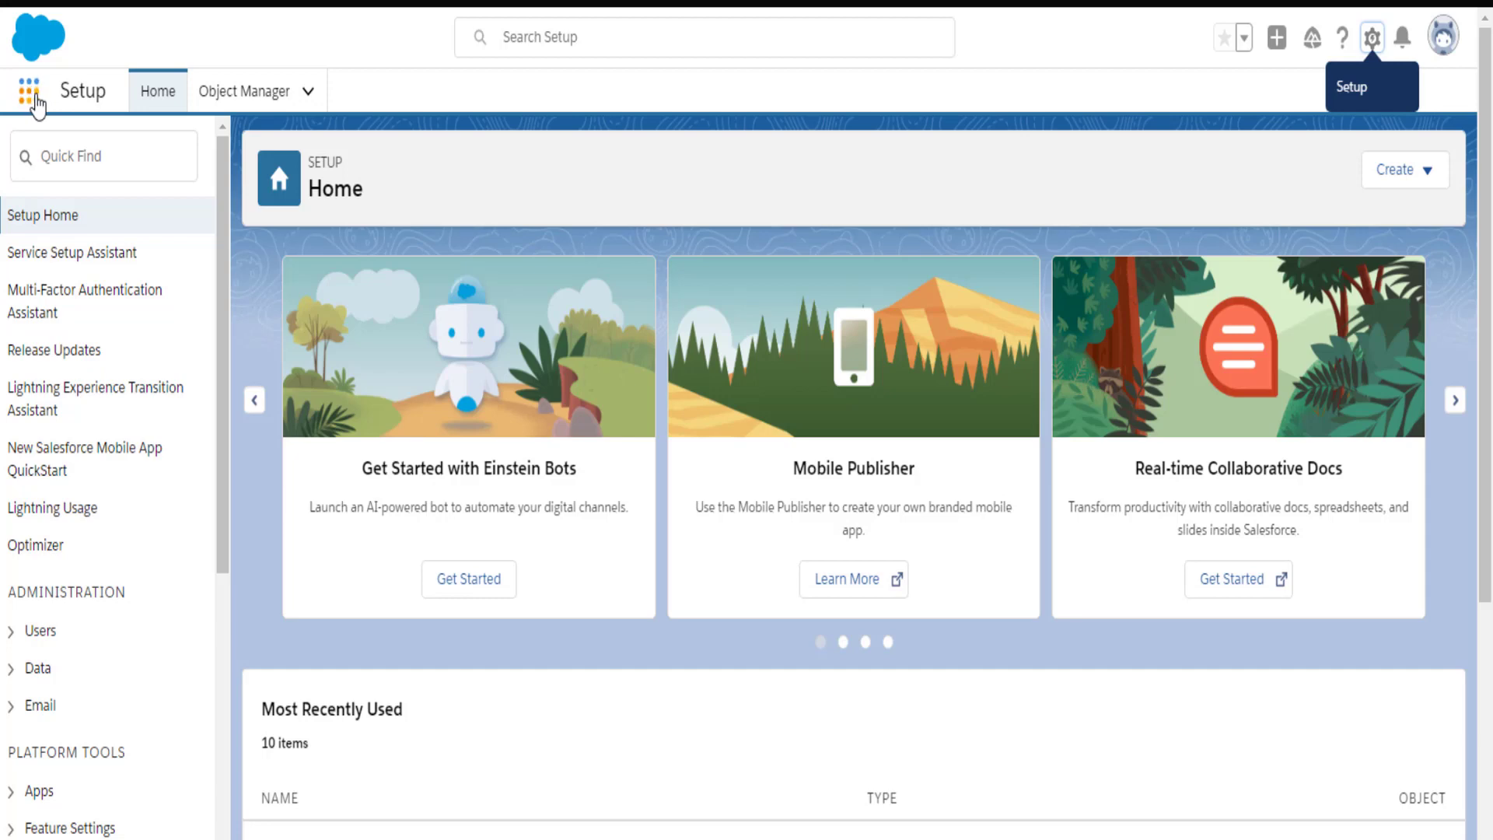
# Switch to the DocuSign eSignature app and open the Purchase order envelope configuration record
pyautogui.click(33, 98)
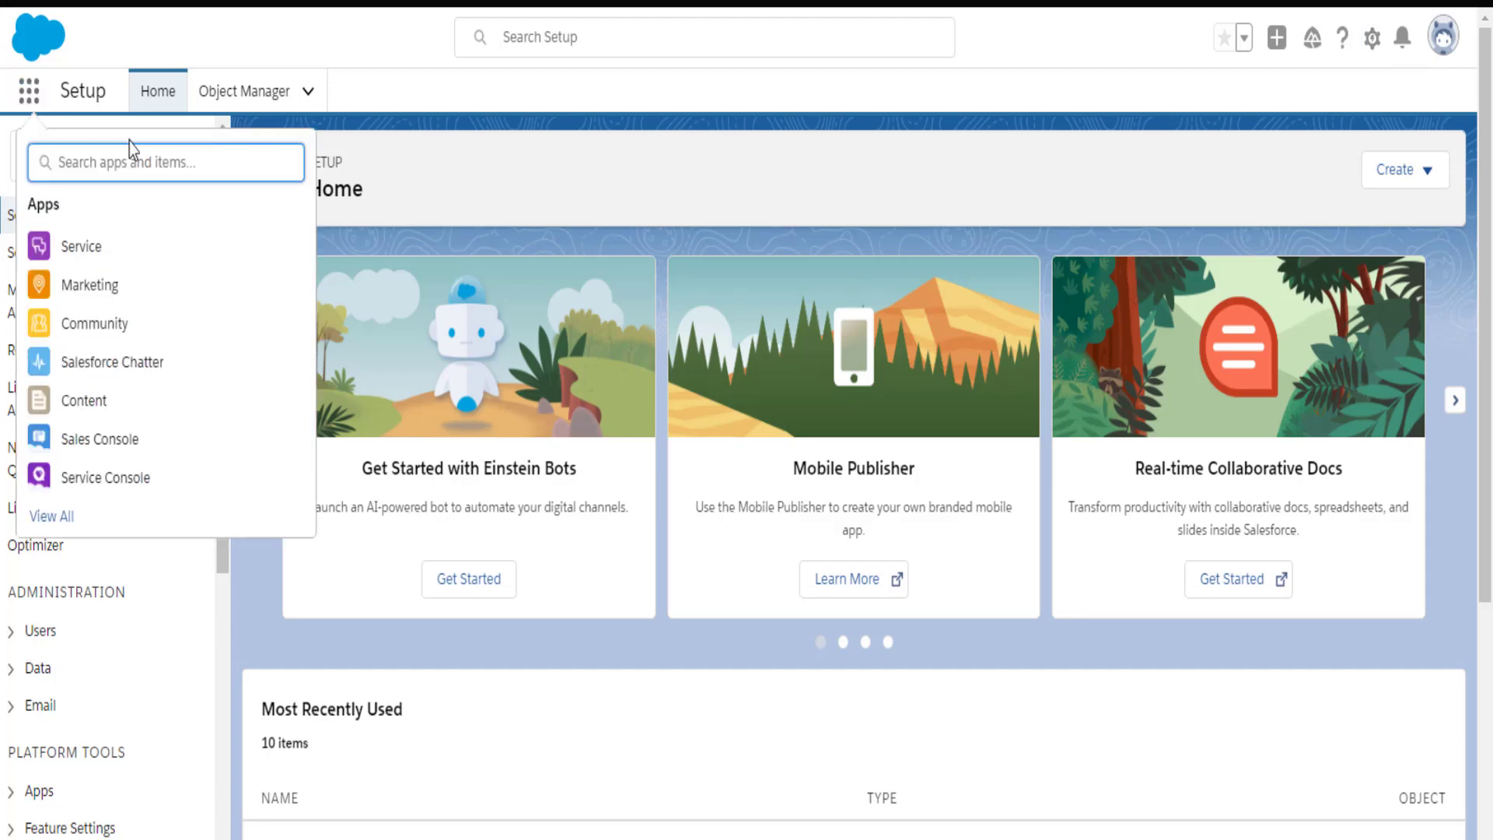
pyautogui.write('DOCUS')
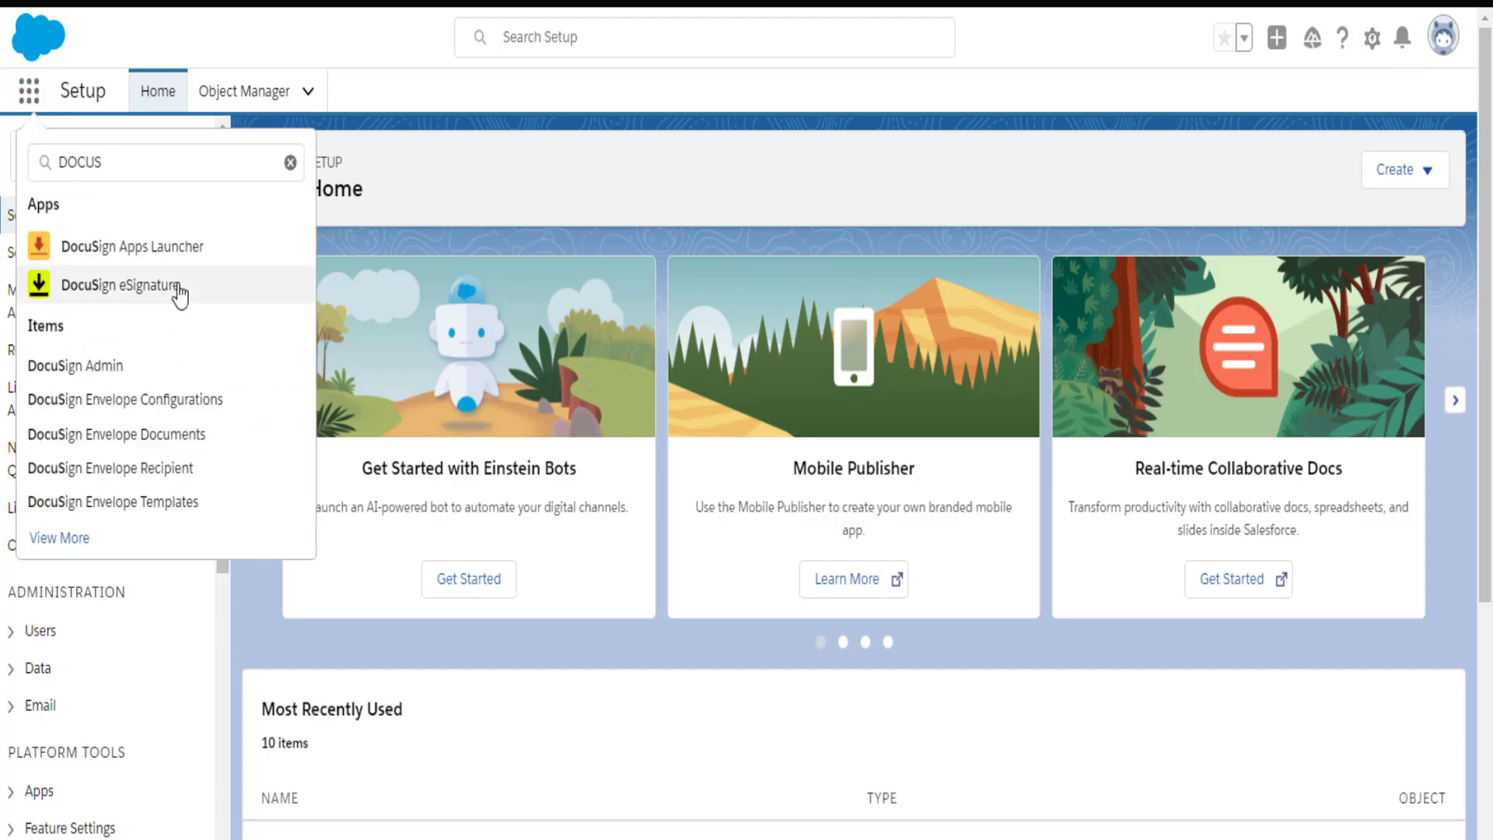
pyautogui.click(179, 294)
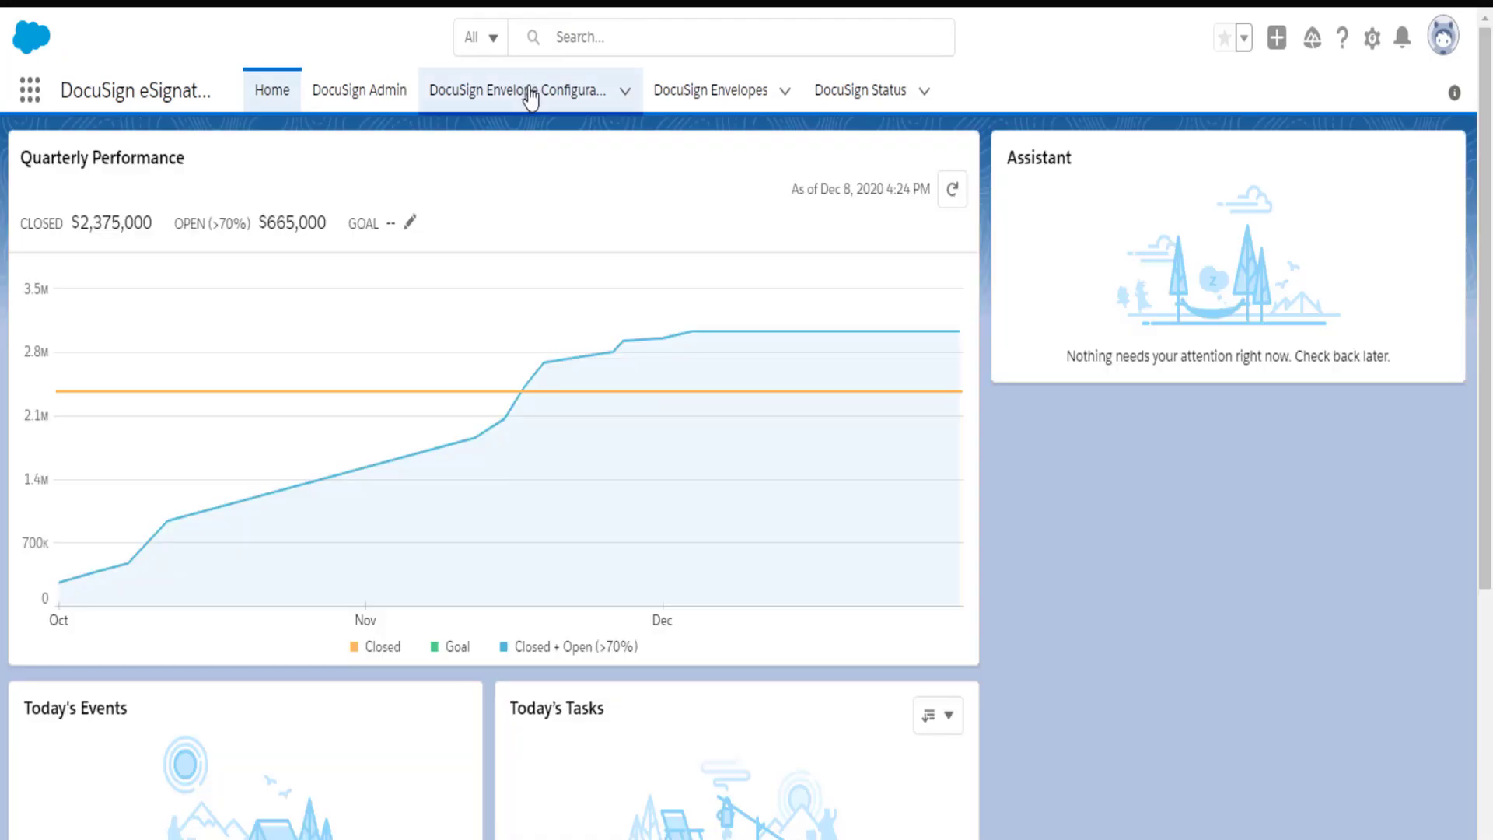
pyautogui.click(524, 93)
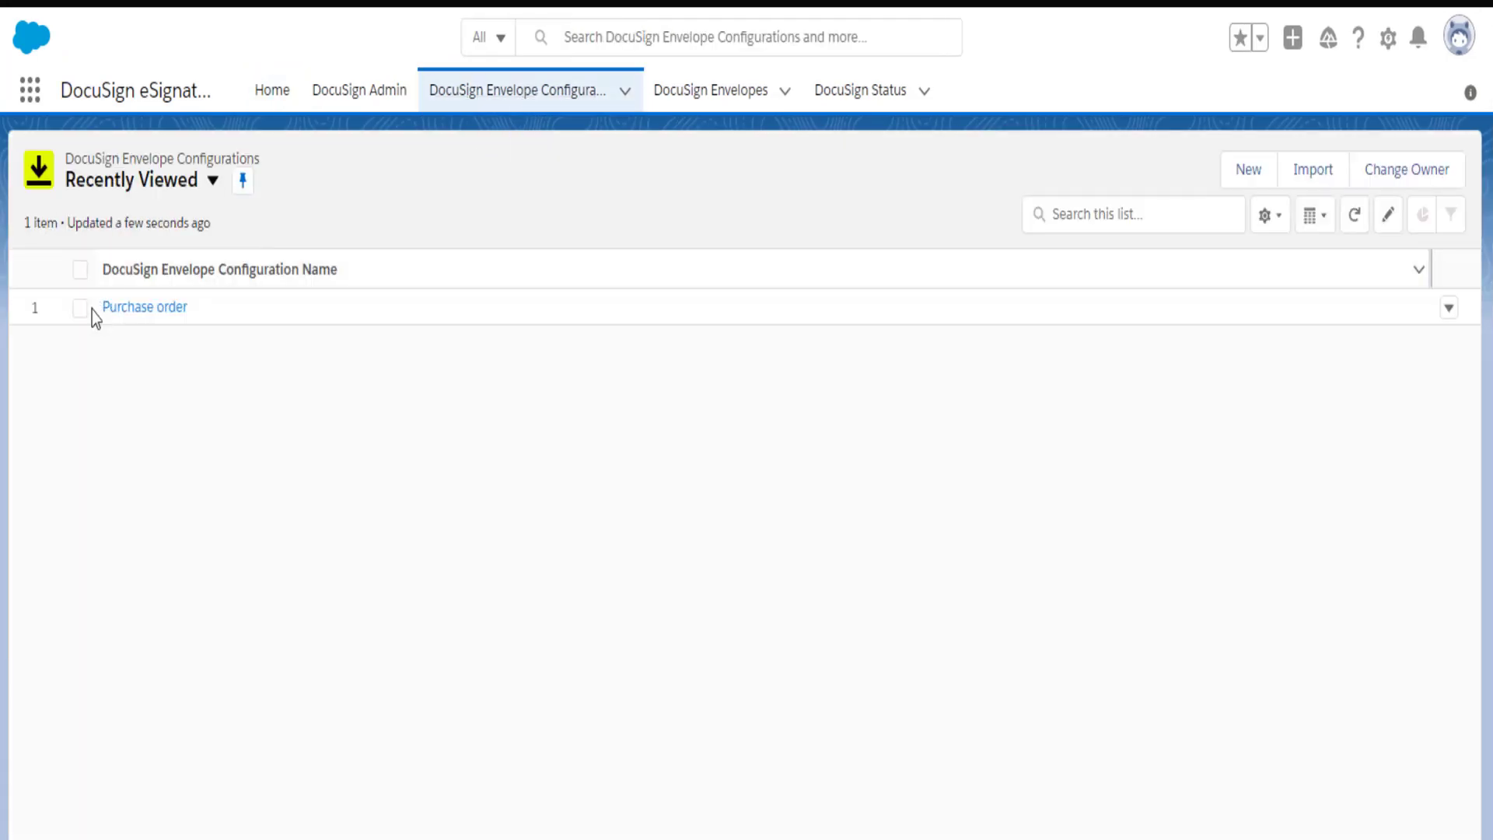
pyautogui.click(155, 308)
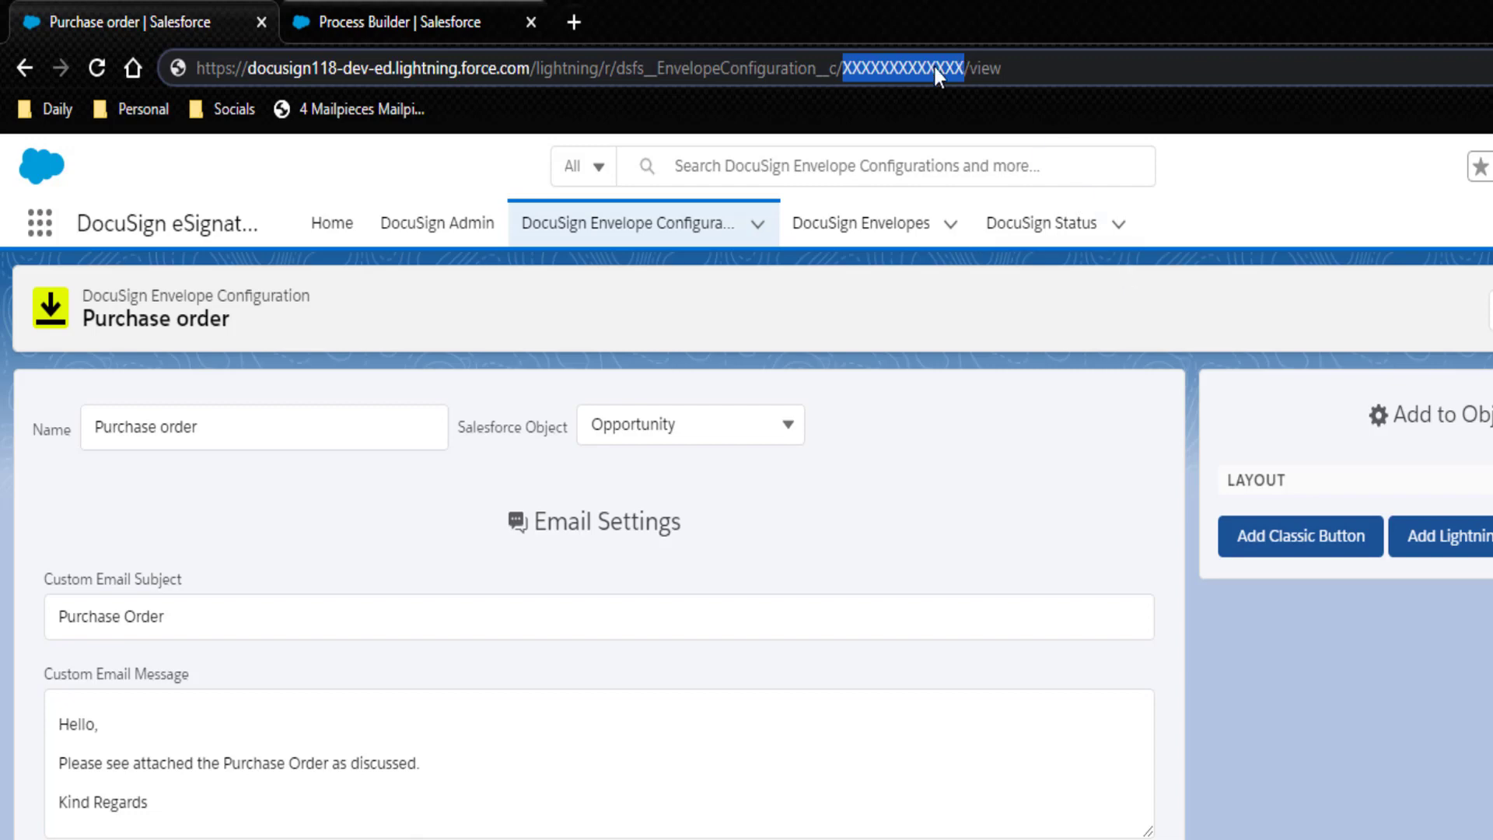
# Paste the envelope configuration ID into the action, save it, and activate the process
pyautogui.click(491, 16)
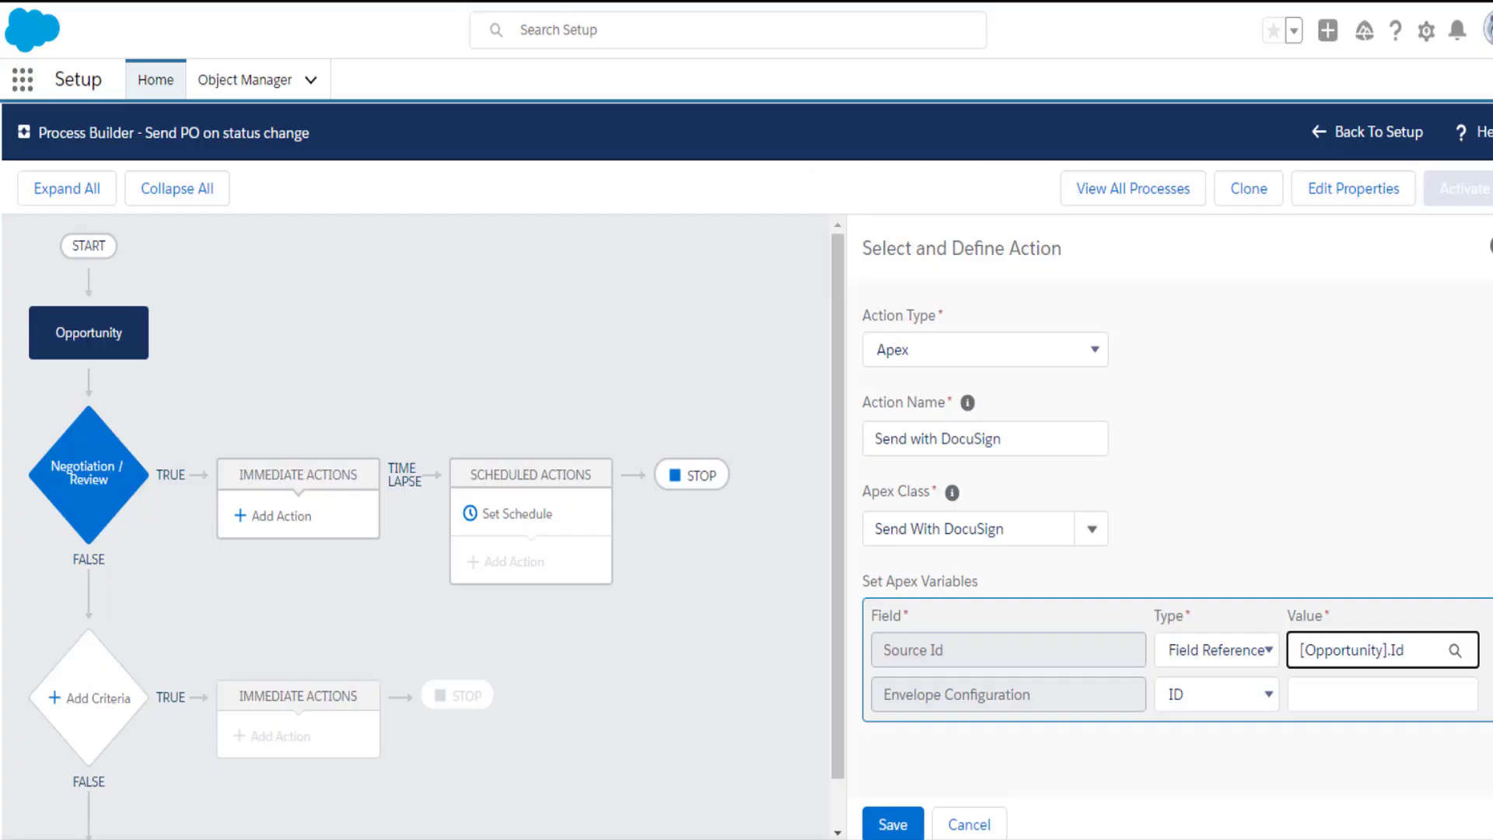
pyautogui.click(1378, 699)
pyautogui.write('XXXXXXXXXXXXX')
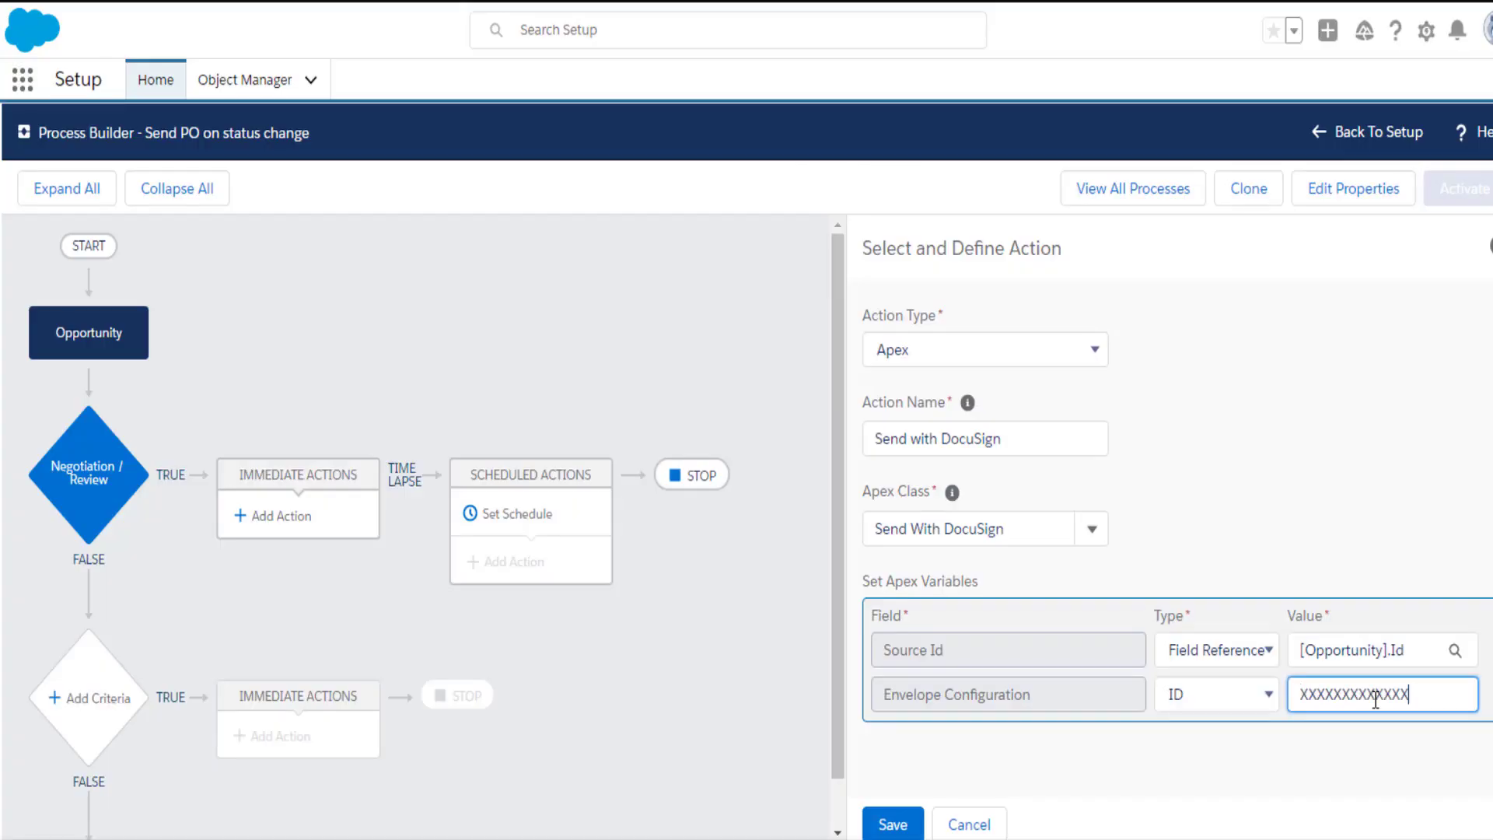
pyautogui.click(1427, 755)
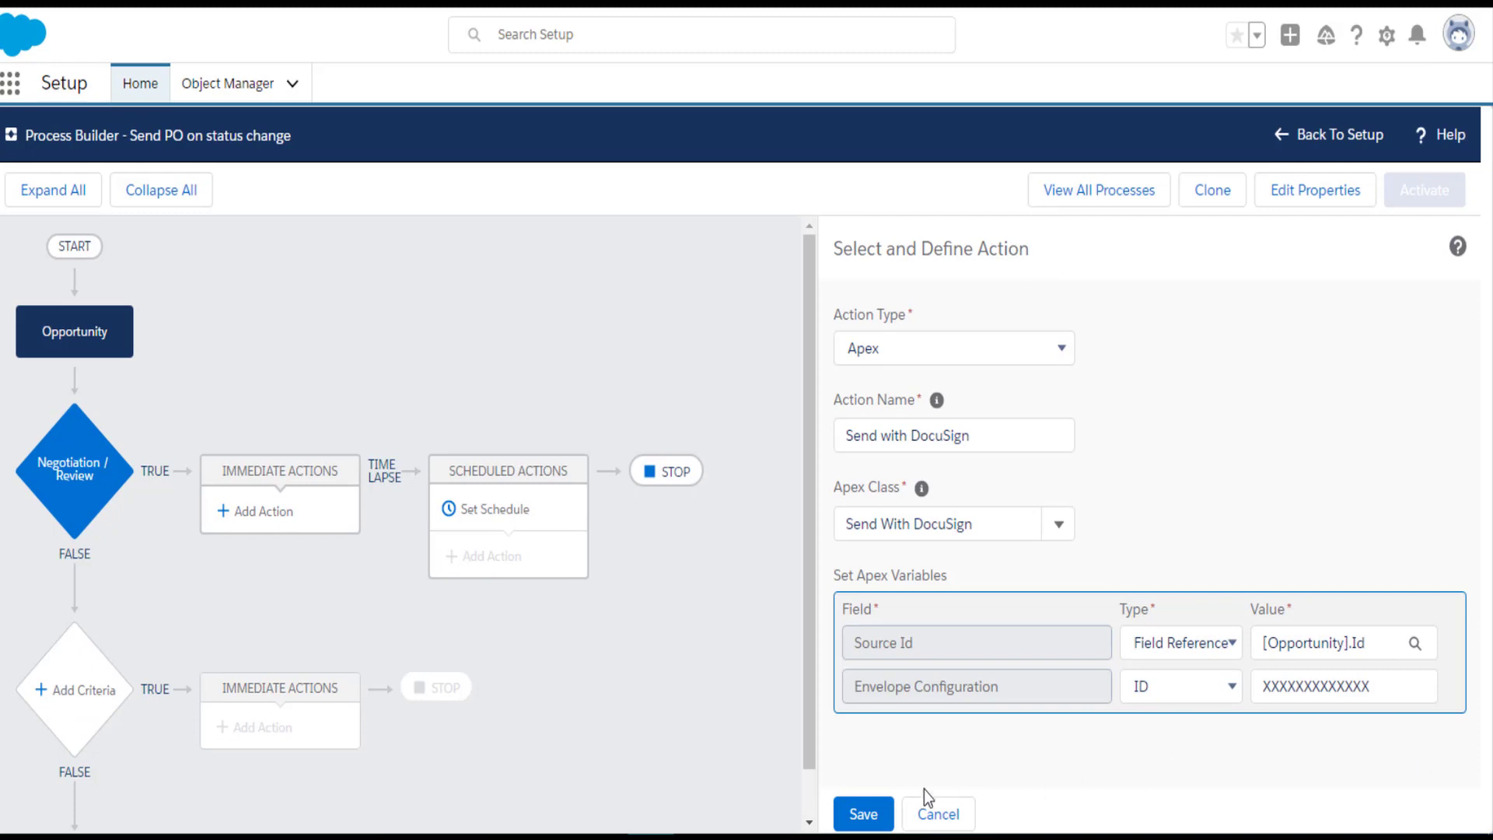
pyautogui.click(863, 814)
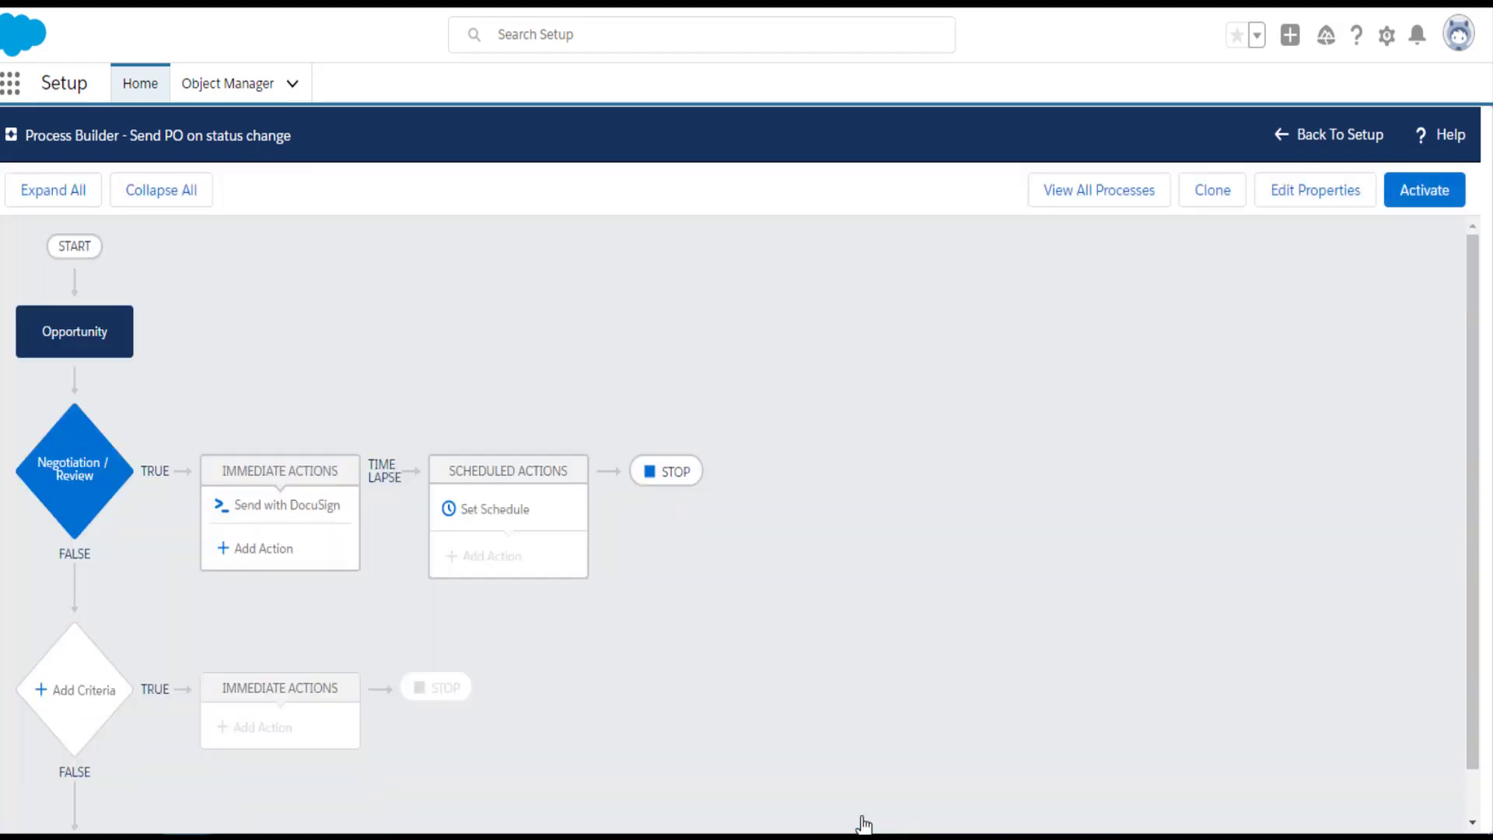
pyautogui.click(1420, 201)
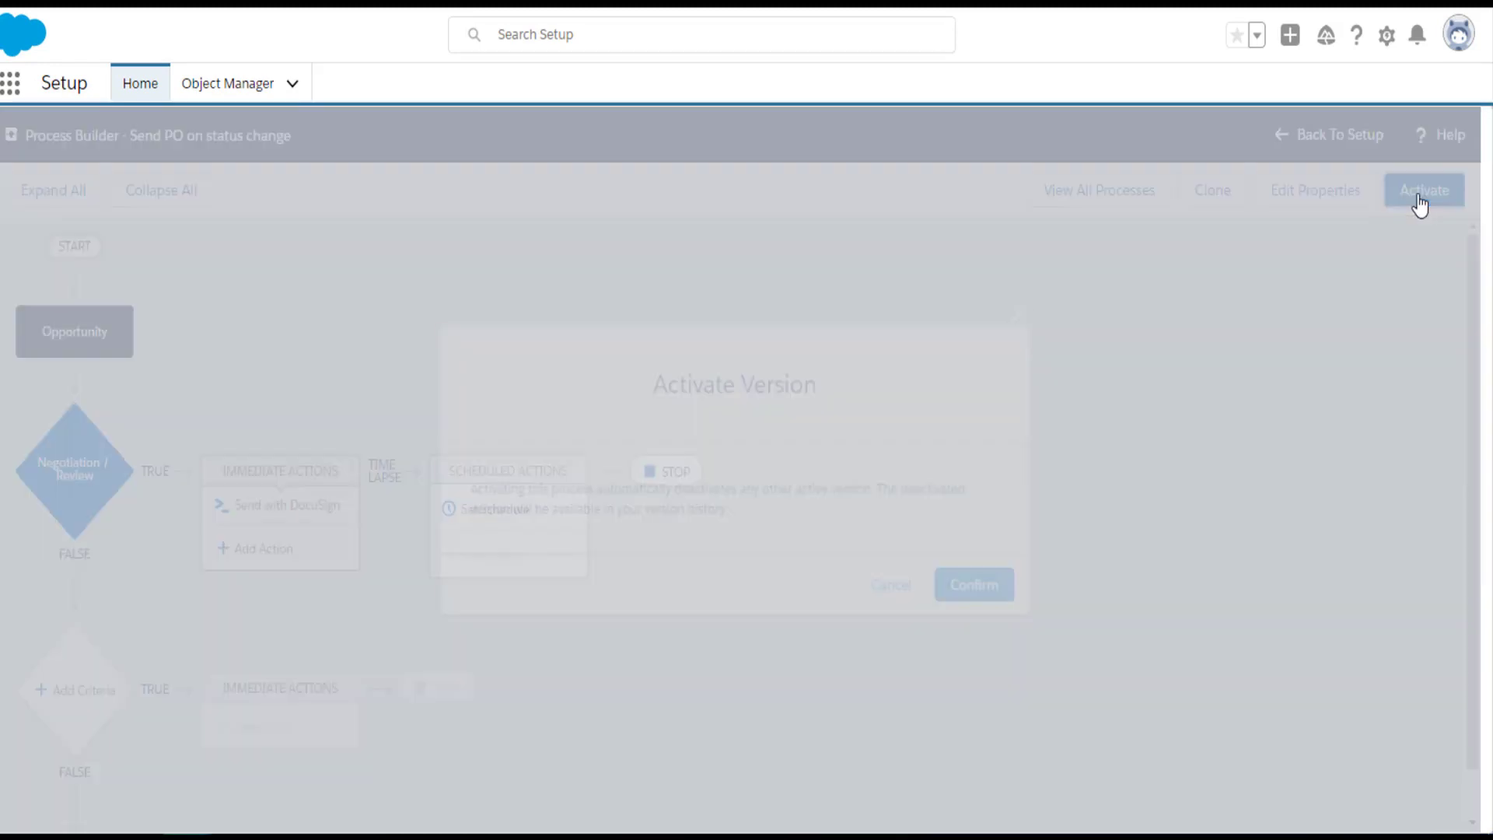
pyautogui.click(982, 598)
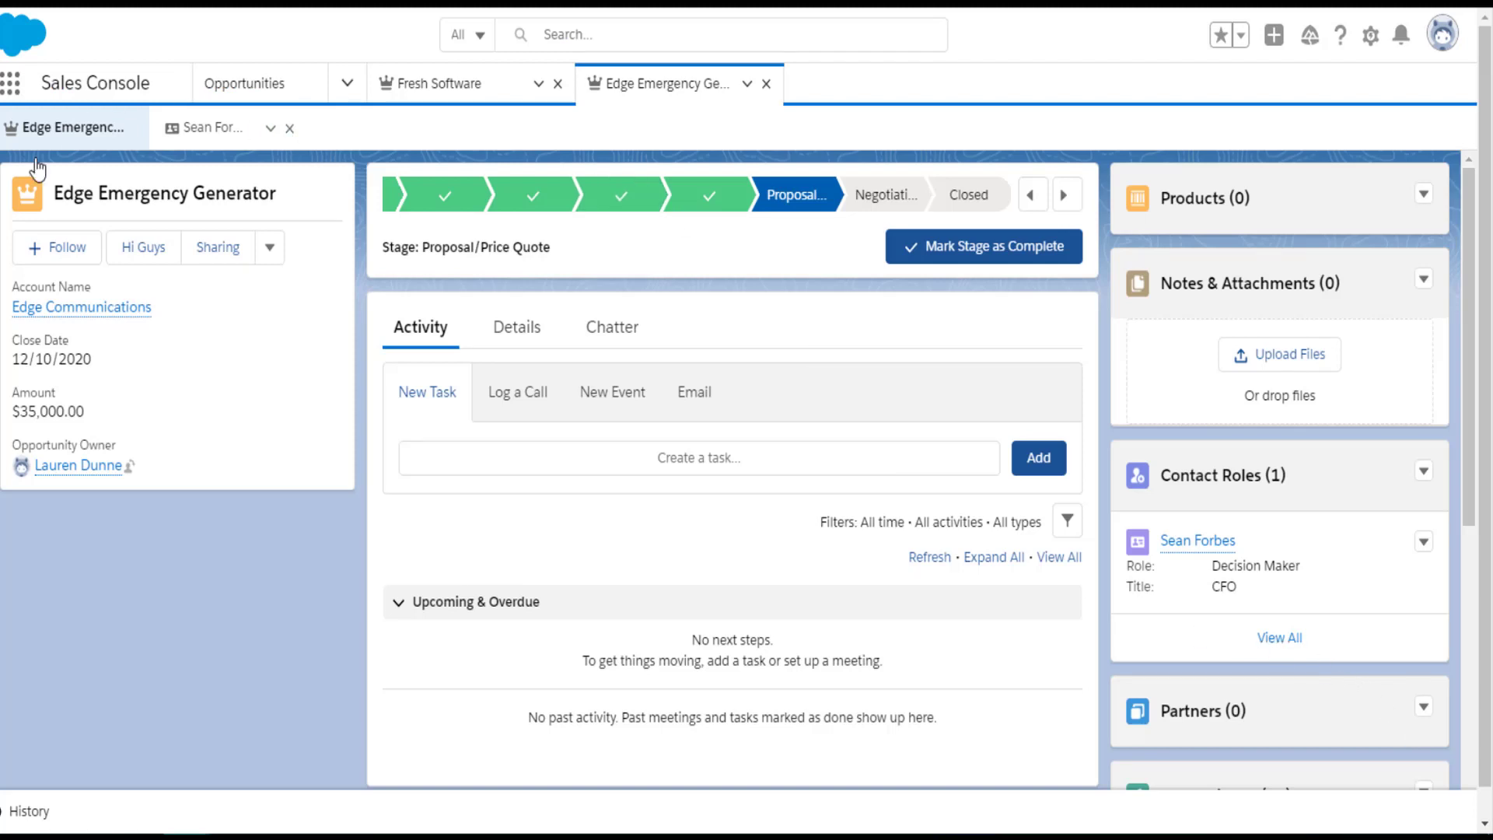
# Mark the Edge Emergency Generator opportunity's stage complete, advancing it to Negotiation/Review
pyautogui.click(986, 247)
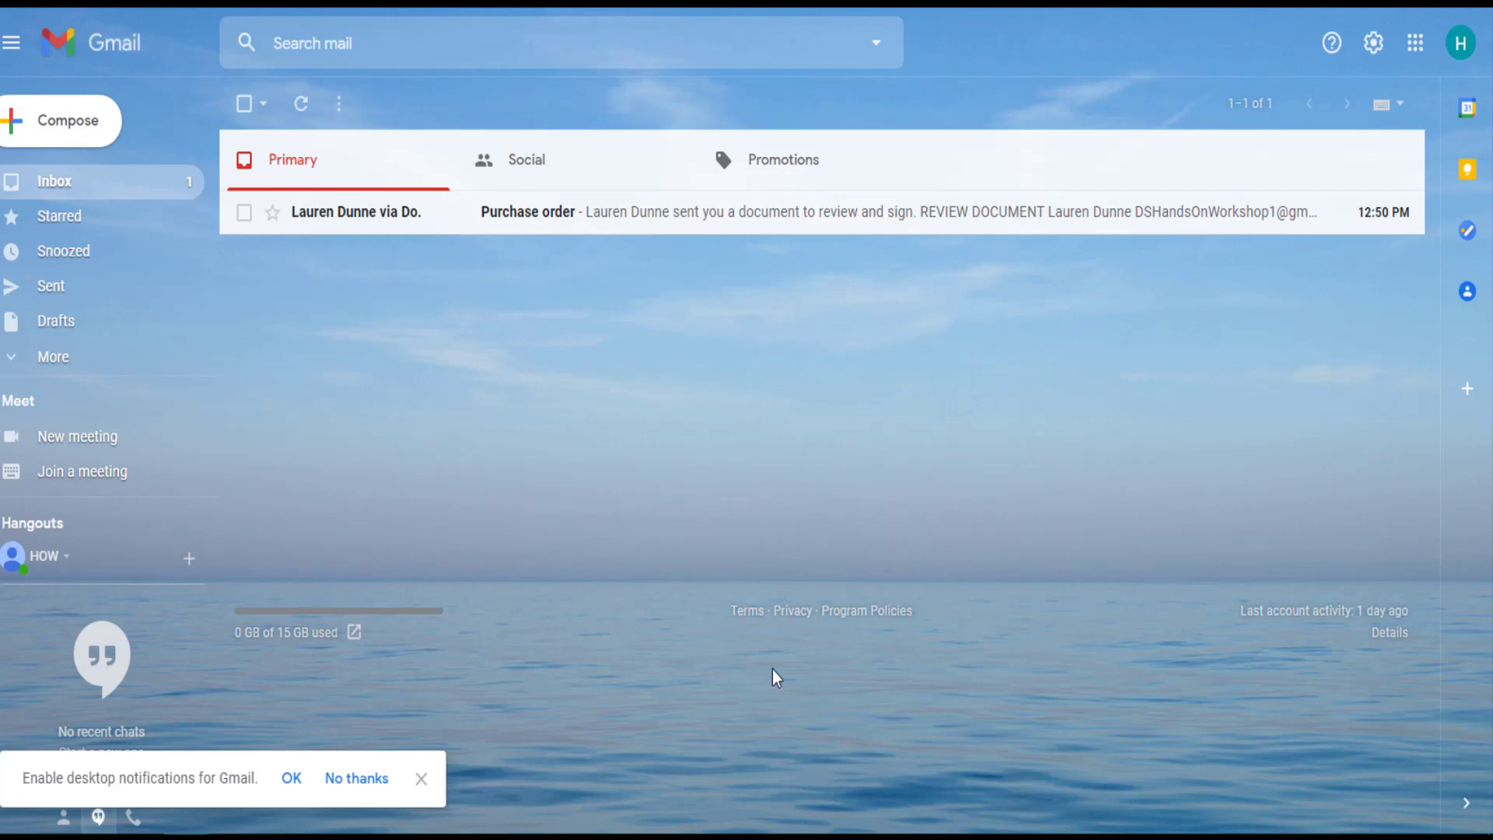
# Open the Purchase order email from DocuSign in the inbox
pyautogui.click(350, 221)
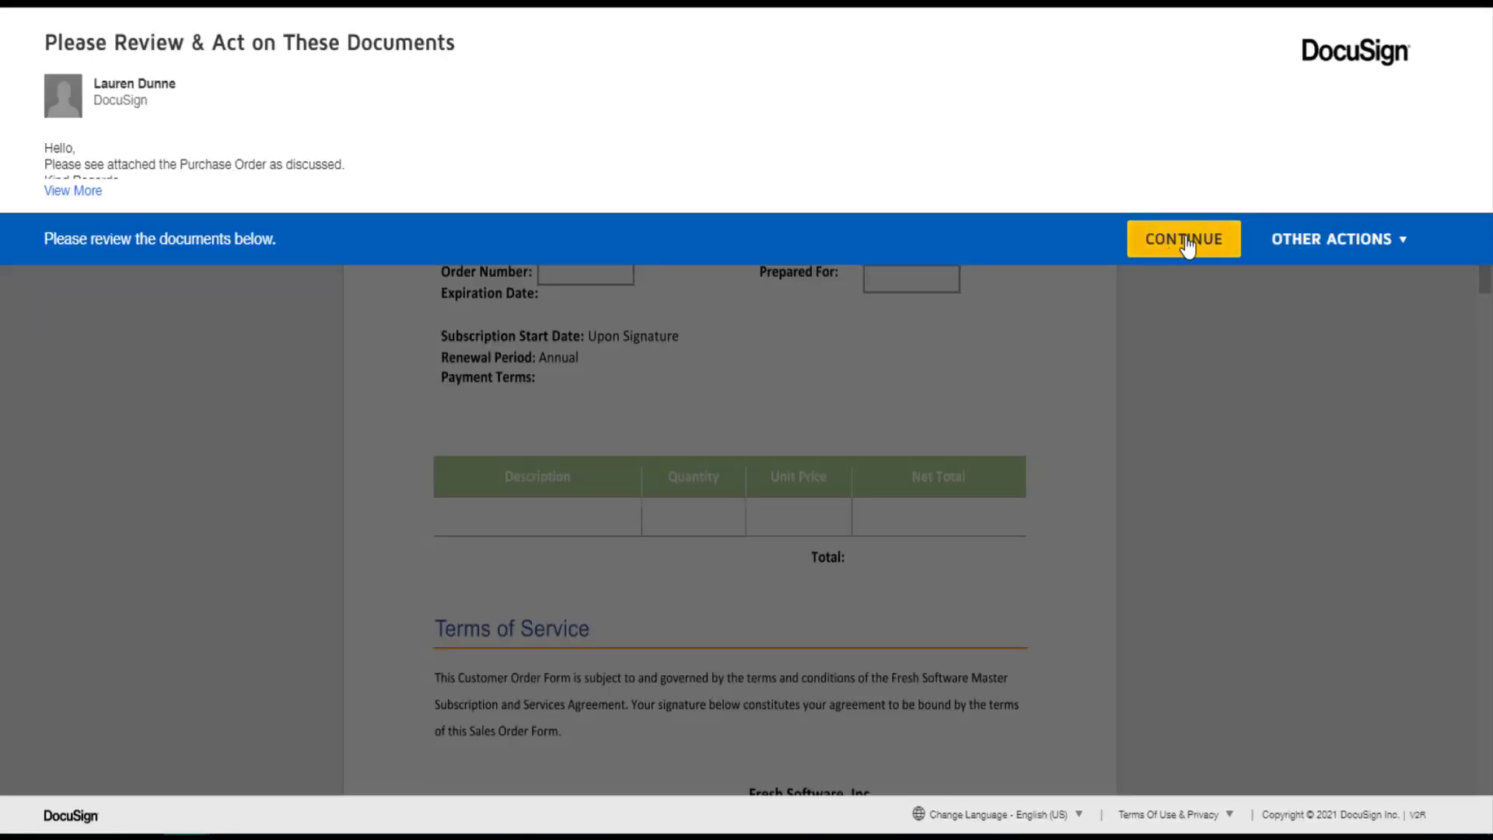
# Apply the signature to the purchase order in DocuSign and finish the completed document
pyautogui.click(1167, 245)
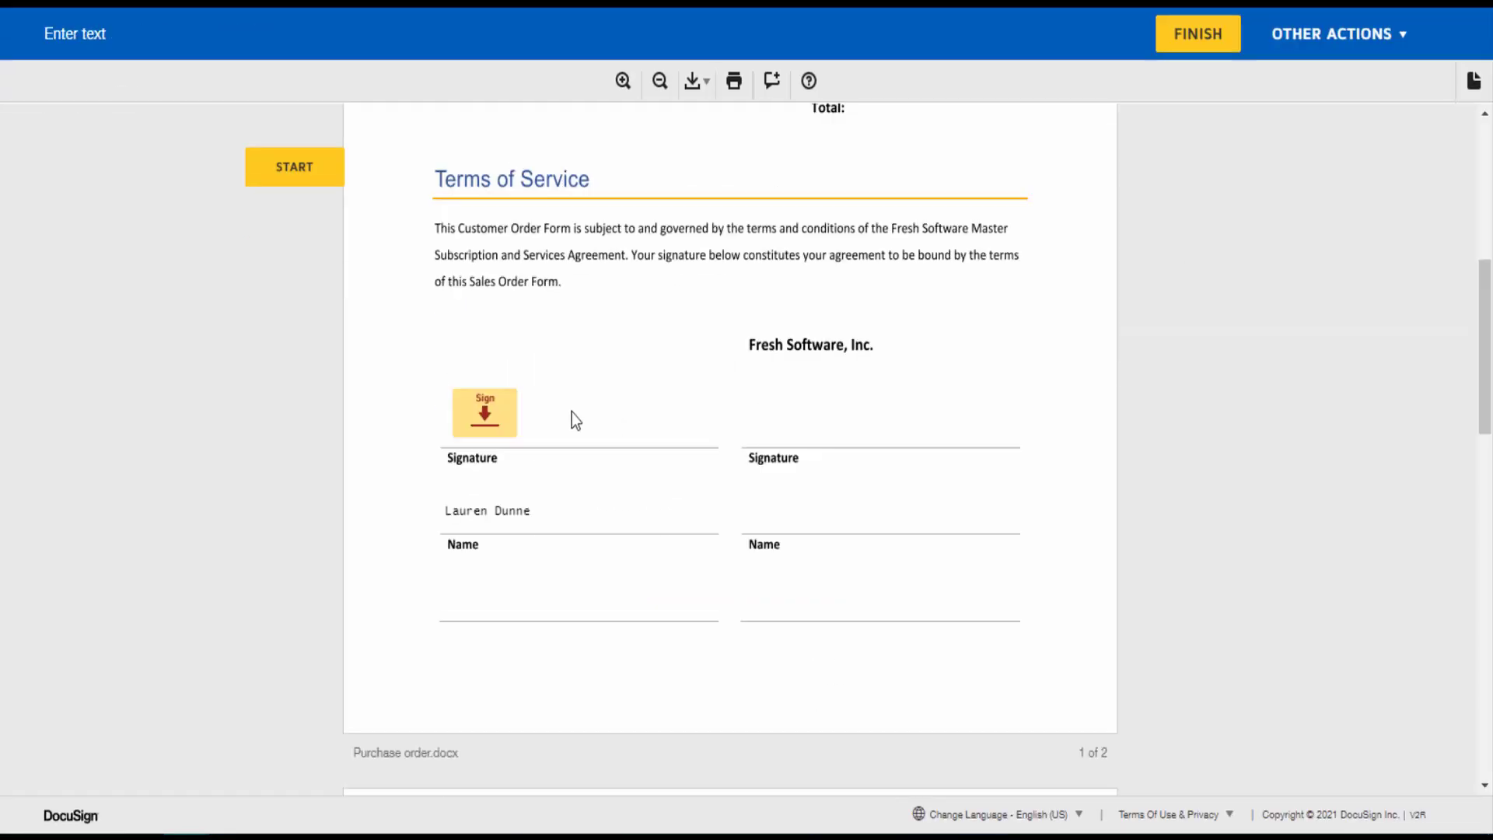
pyautogui.click(499, 413)
pyautogui.scroll(-3, 493, 445)
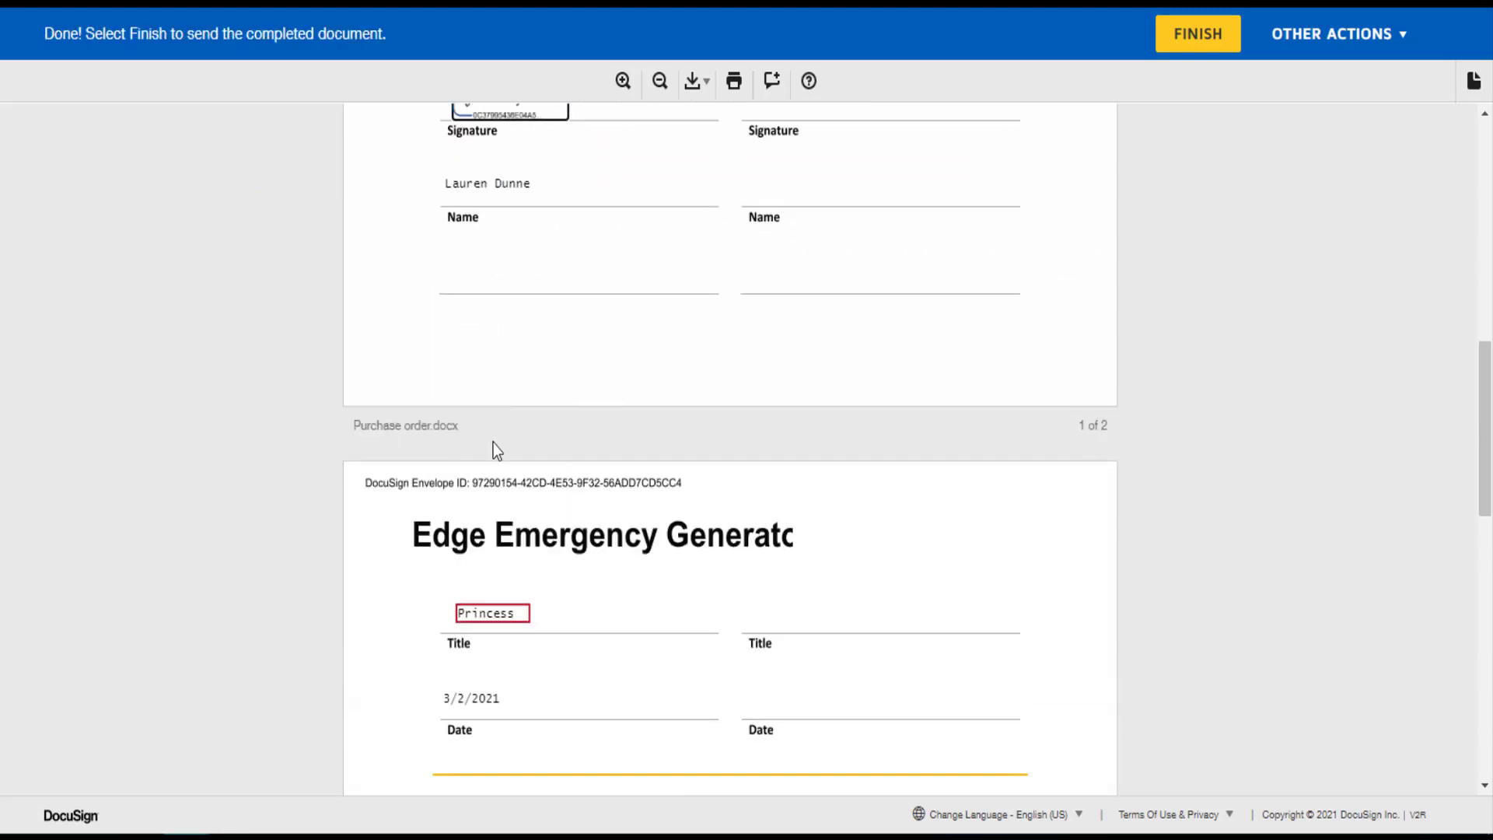
pyautogui.click(1197, 36)
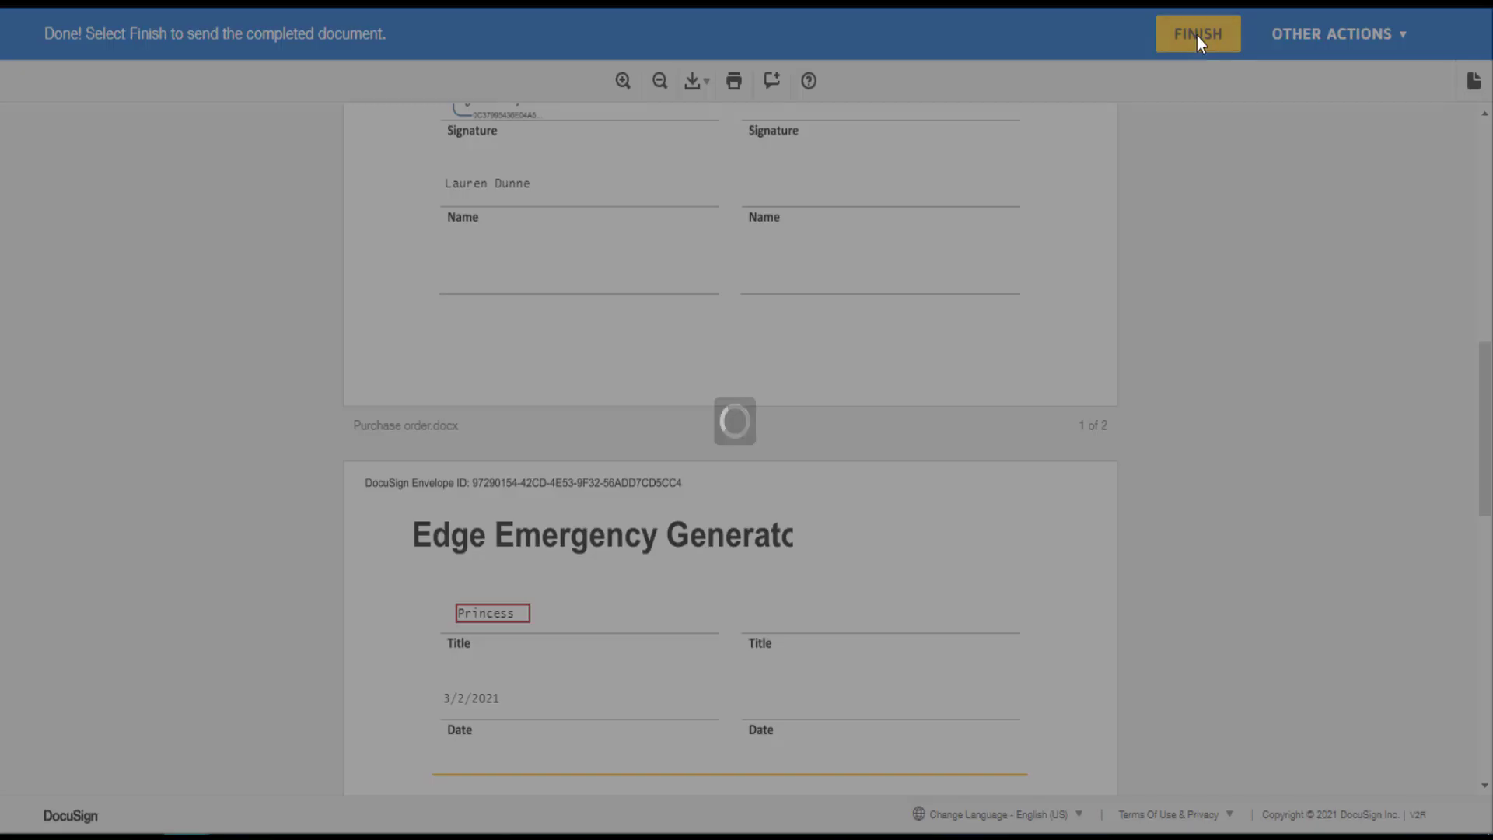